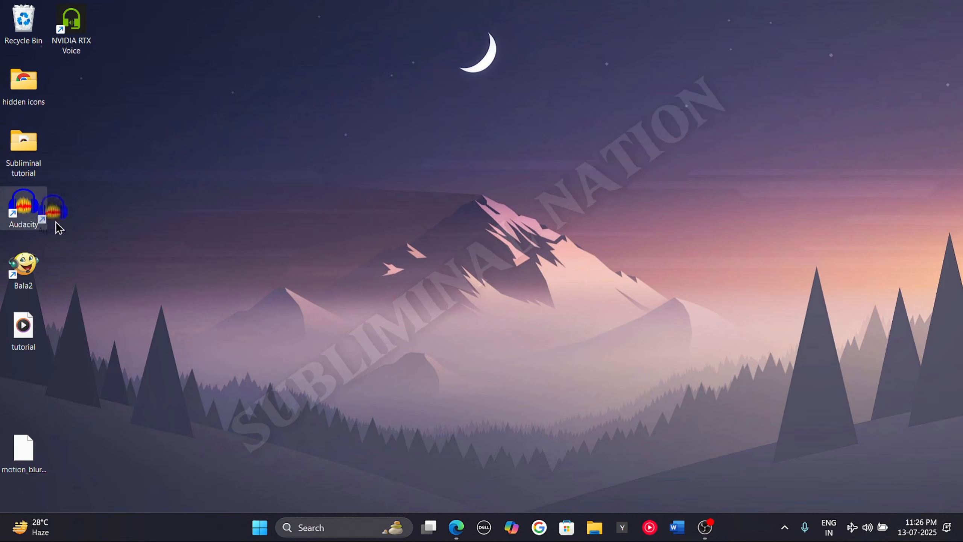
Switch to the web browser showing the ttsmp3.com text-to-speech page
drag(56, 221, 38, 208)
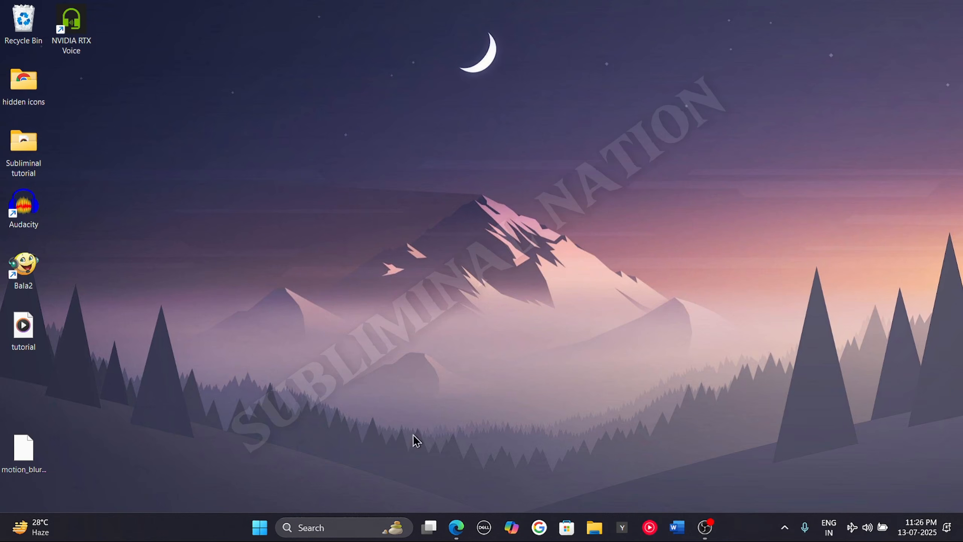
mouse_move(456, 527)
click(450, 449)
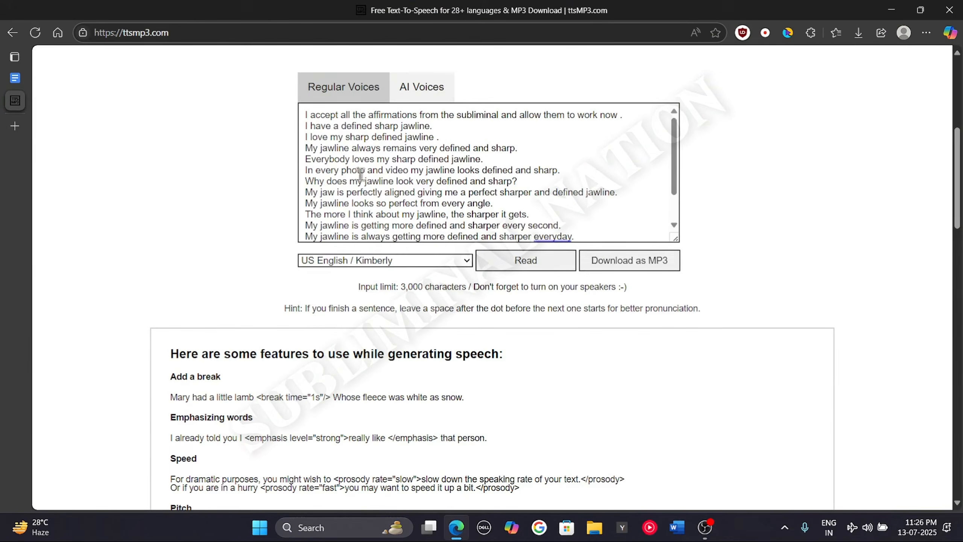
Download the affirmation text as an MP3 using the US English / Kimberly voice
scroll(499, 224, up, 5)
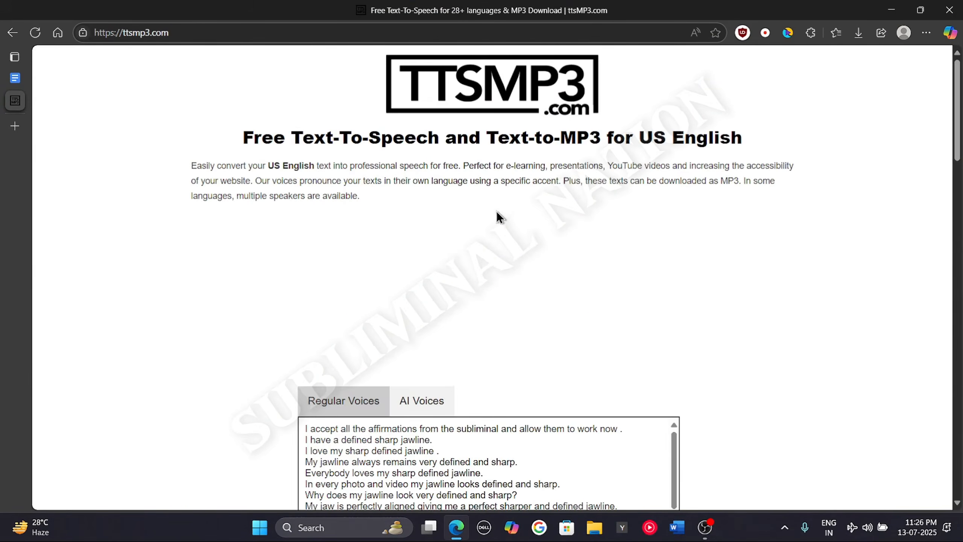
scroll(512, 190, down, 3)
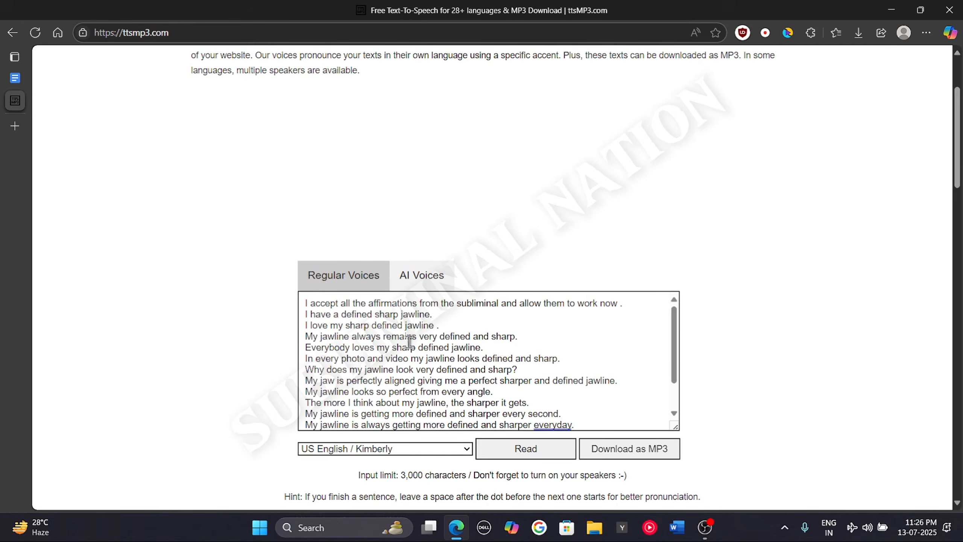
drag(677, 358, 678, 387)
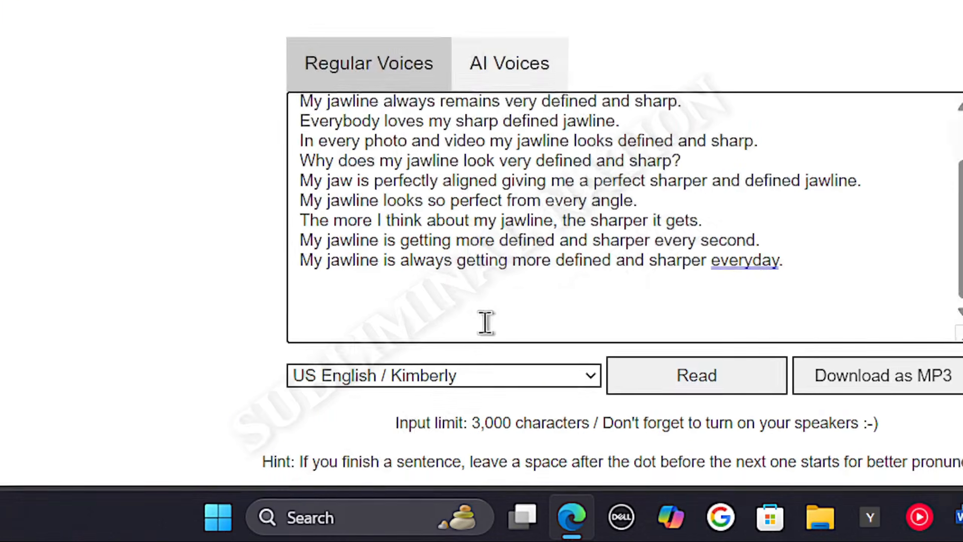
scroll(485, 322, down, 3)
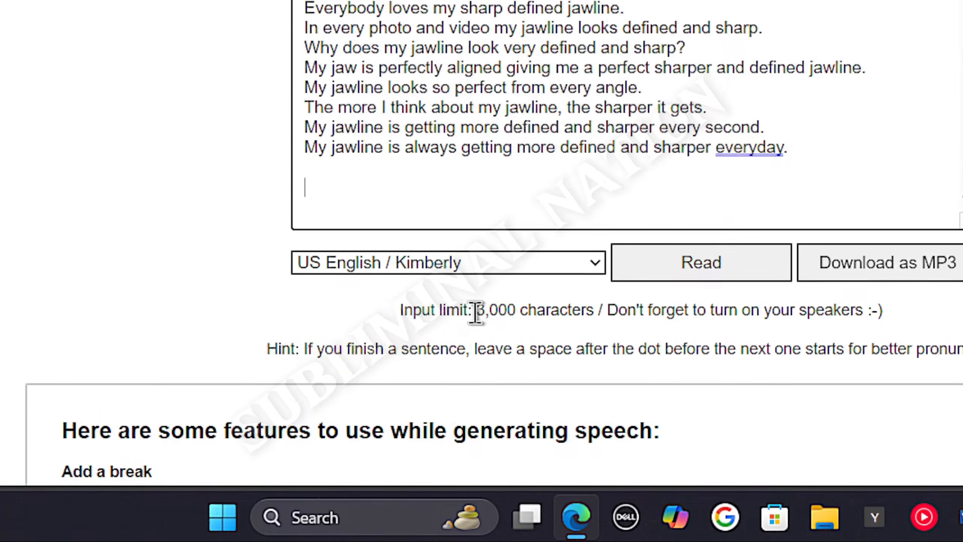
click(419, 270)
key(Down)
key(Down)
key(Down)
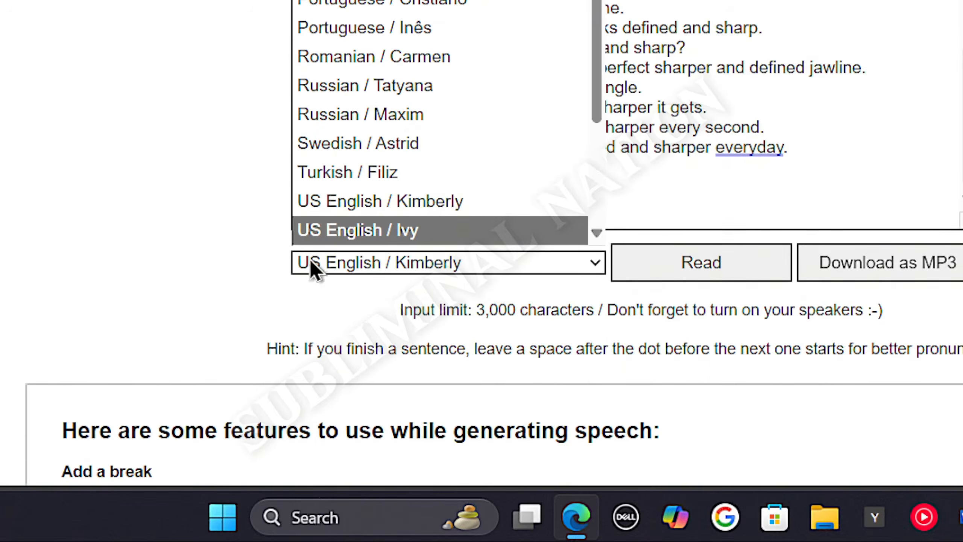
click(410, 263)
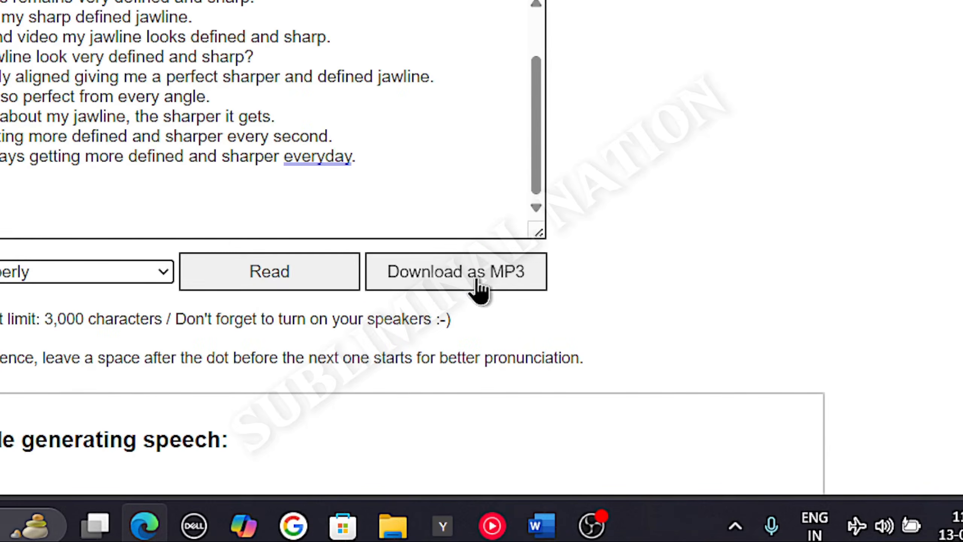
click(480, 287)
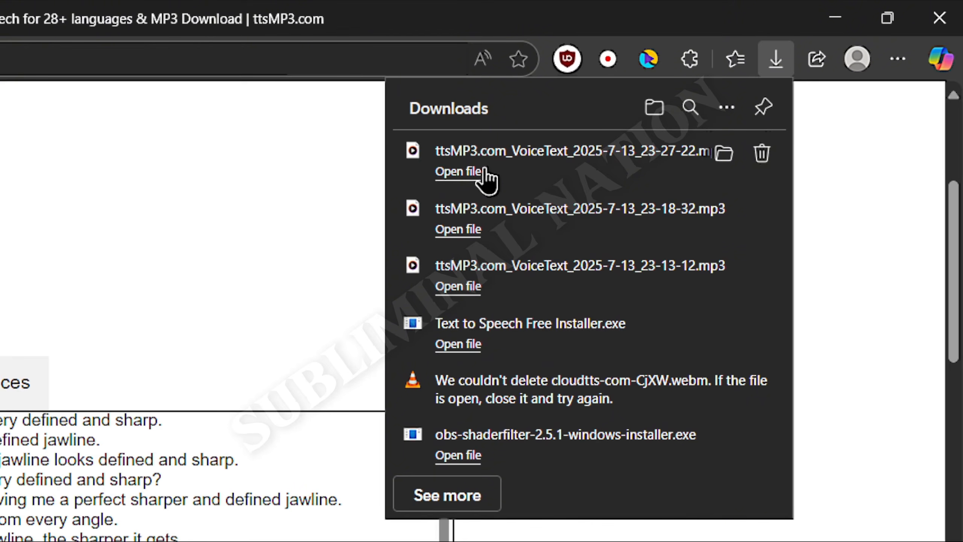
Import the downloaded ttsMP3.com_VoiceText_2025-7-13_23-27-22 MP3 into Audacity from the browser's downloads list
click(775, 61)
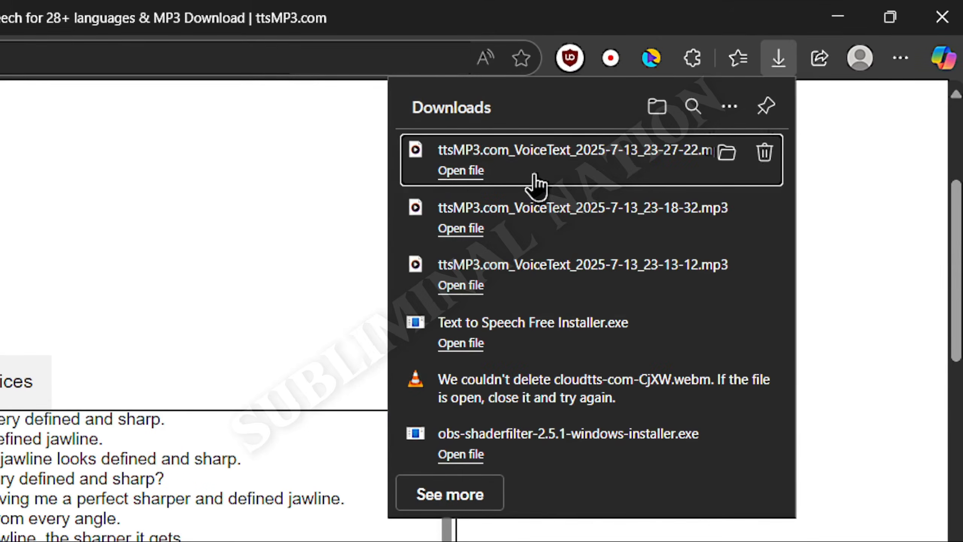
drag(534, 175, 480, 271)
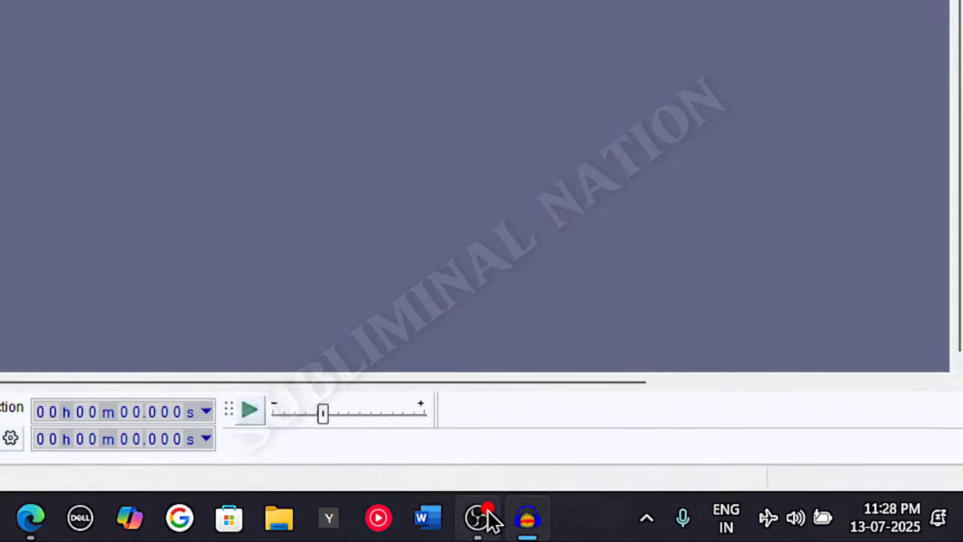
click(485, 510)
click(485, 509)
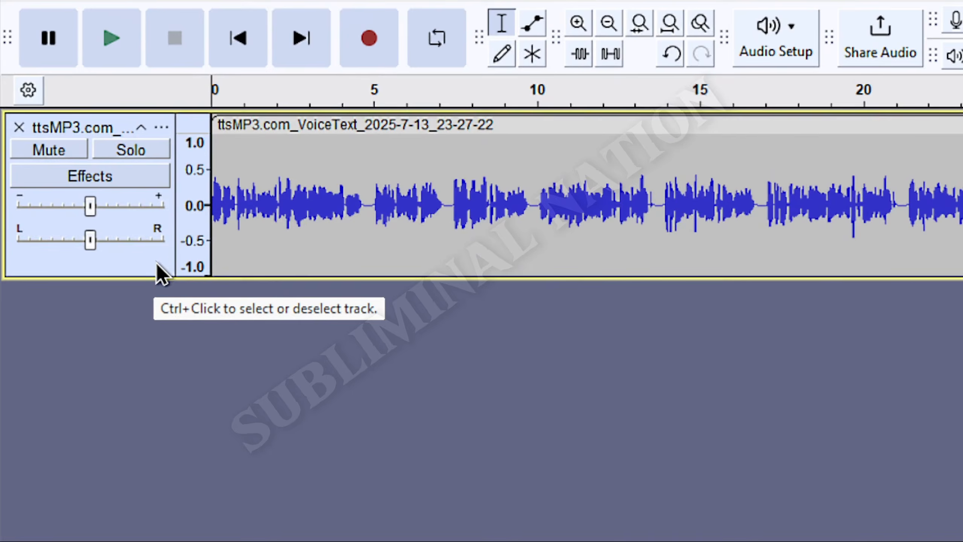
Select the imported track and duplicate it into a second track
click(157, 264)
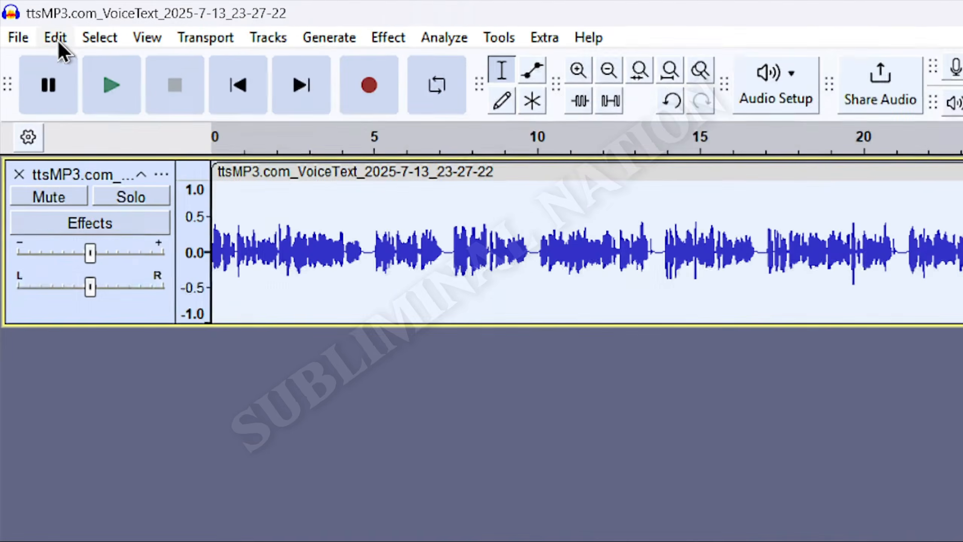
click(57, 38)
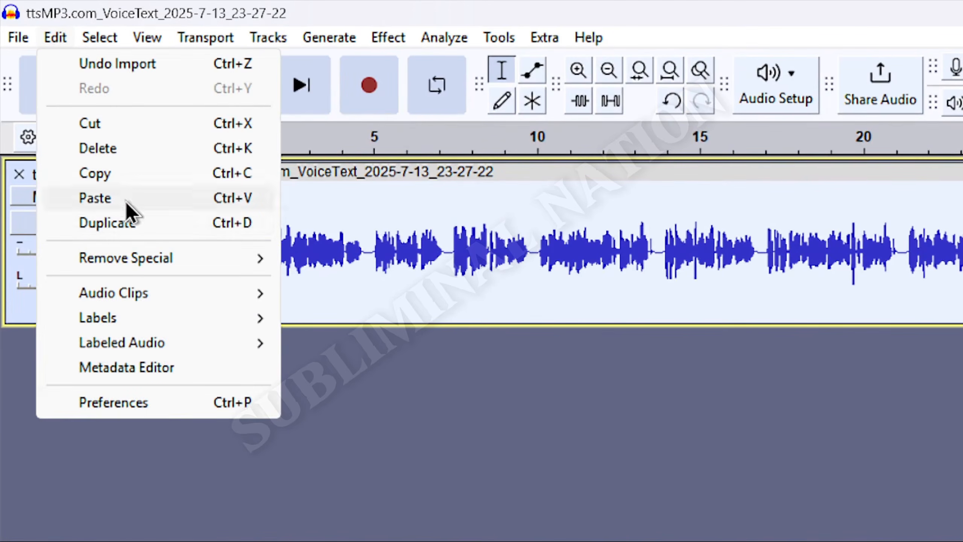
click(108, 223)
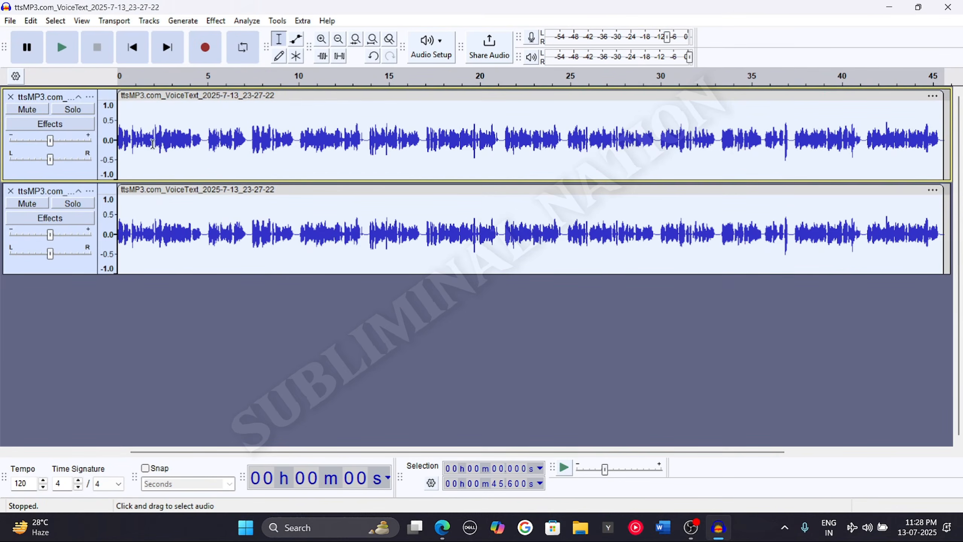
Apply Change Tempo to the duplicate track to shorten it to 22.80 seconds with high quality stretching
click(91, 270)
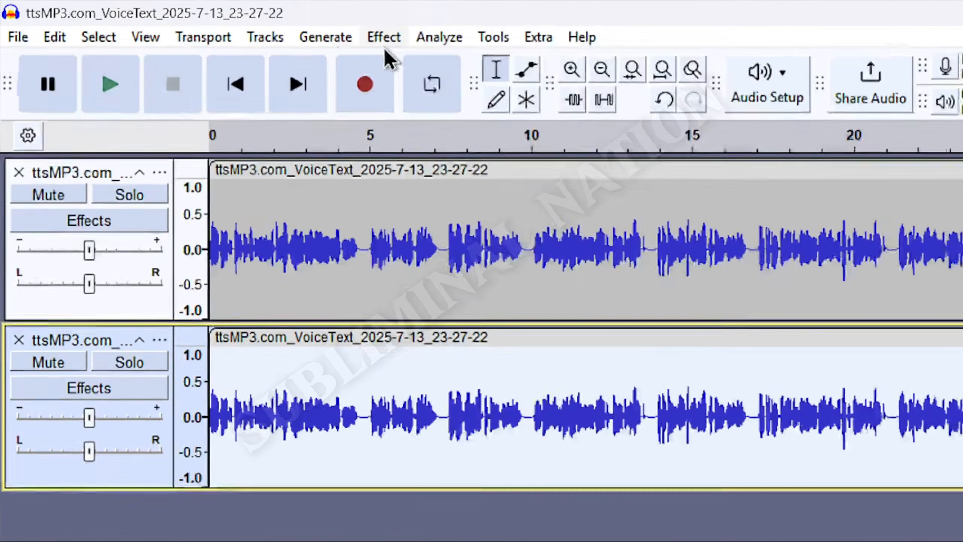
click(384, 37)
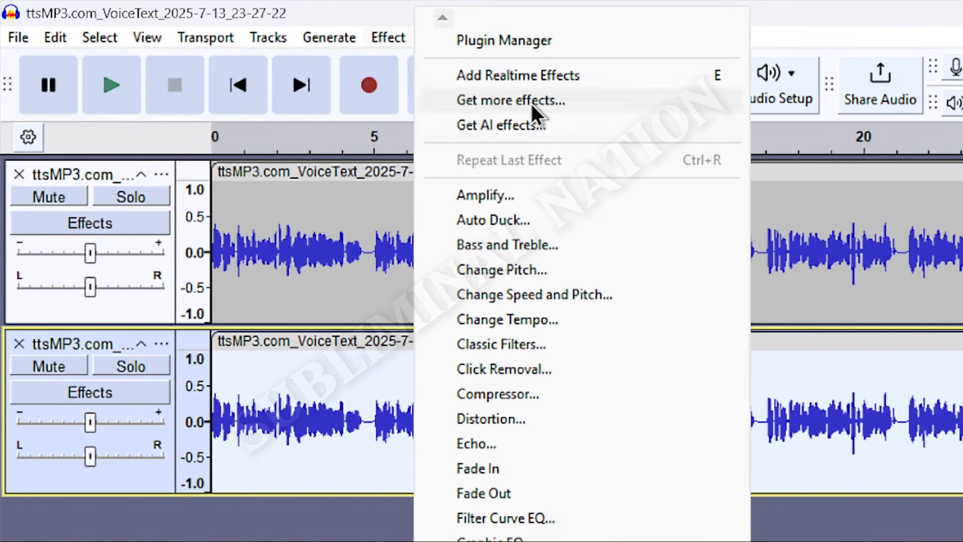
click(560, 321)
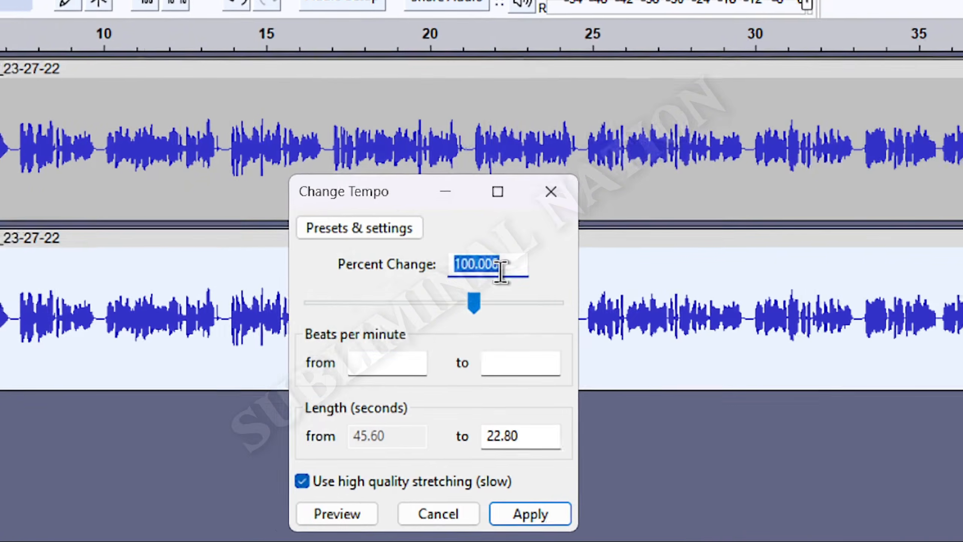
click(929, 386)
drag(488, 272, 430, 267)
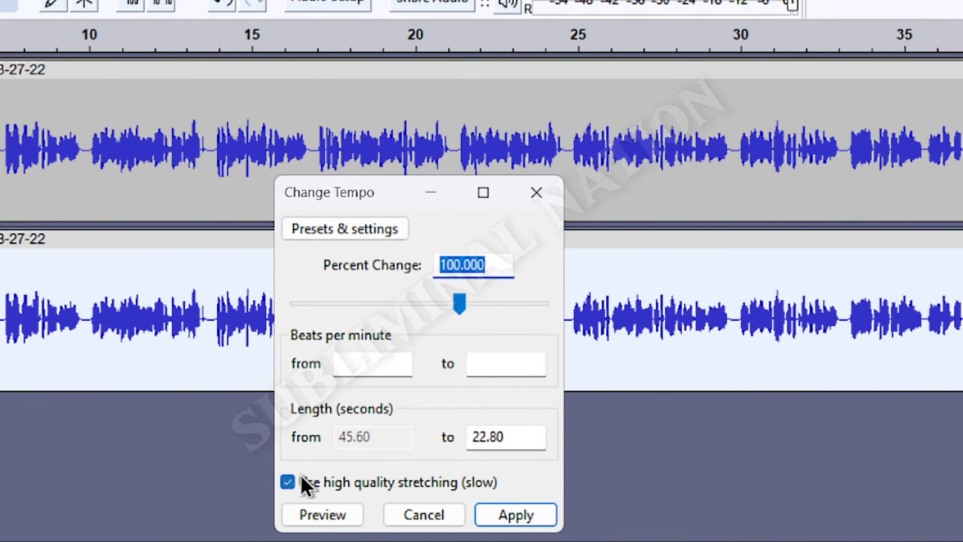
click(287, 484)
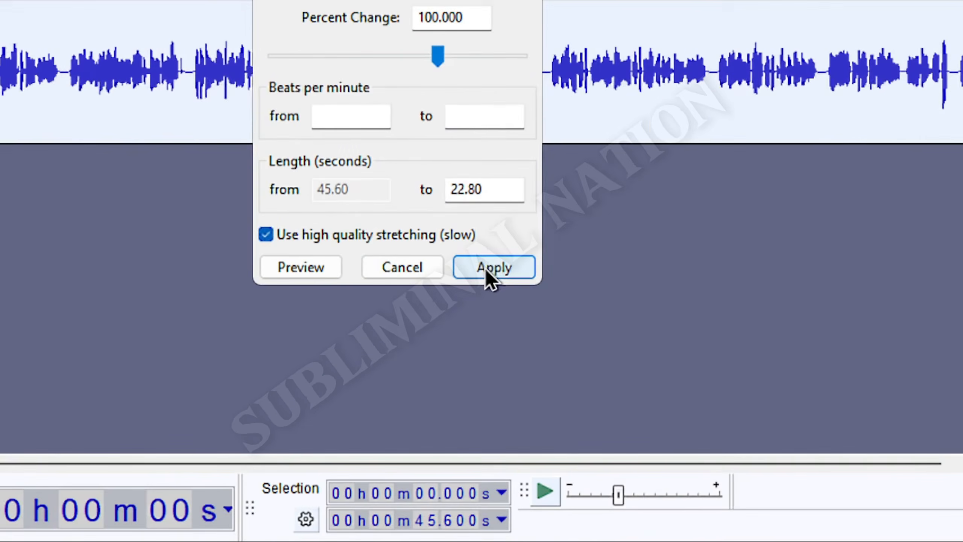
click(485, 266)
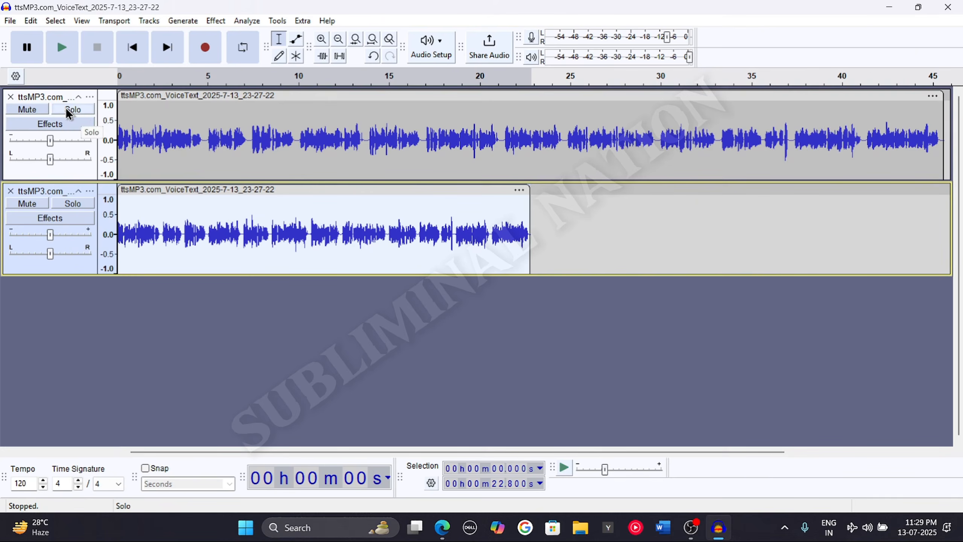
Preview the original track on its own using solo, then stop playback and unsolo it
click(68, 112)
click(56, 49)
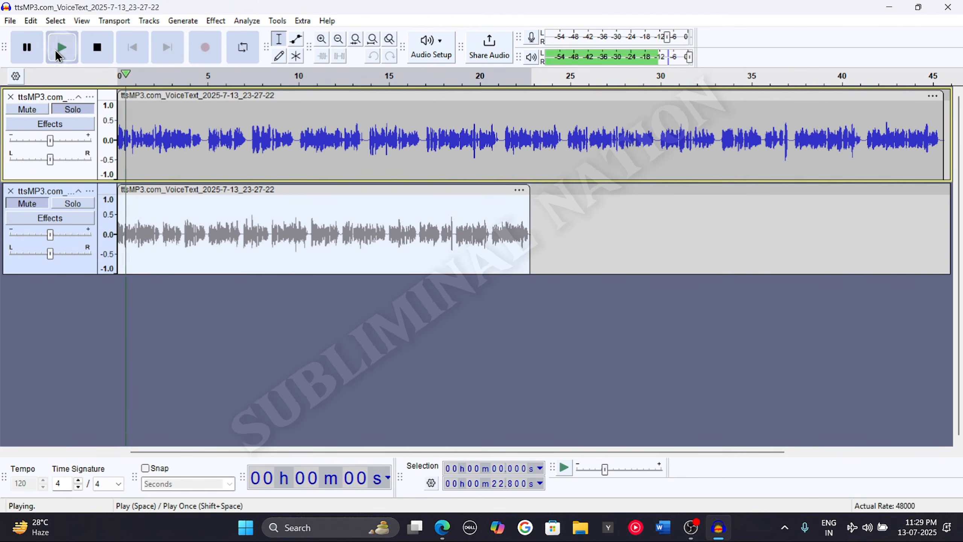
click(107, 56)
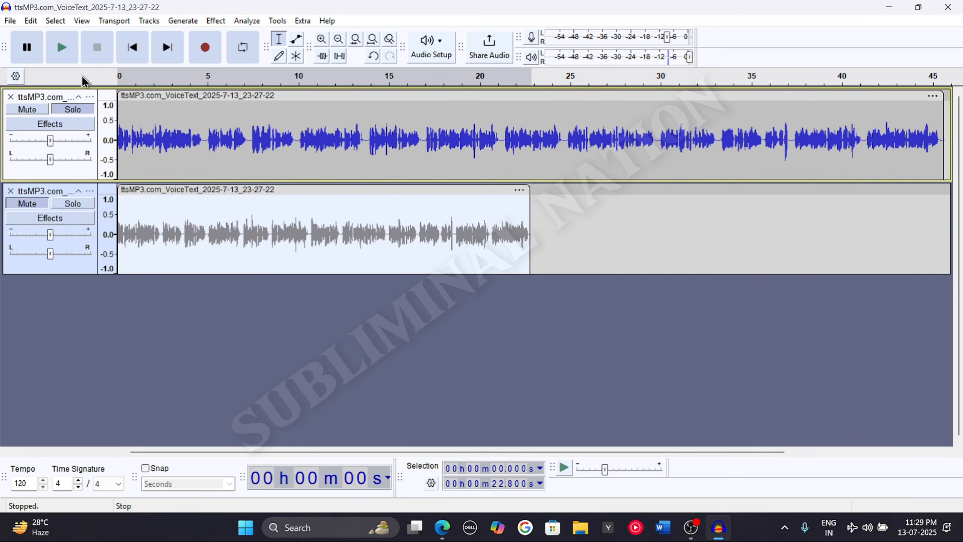
click(70, 110)
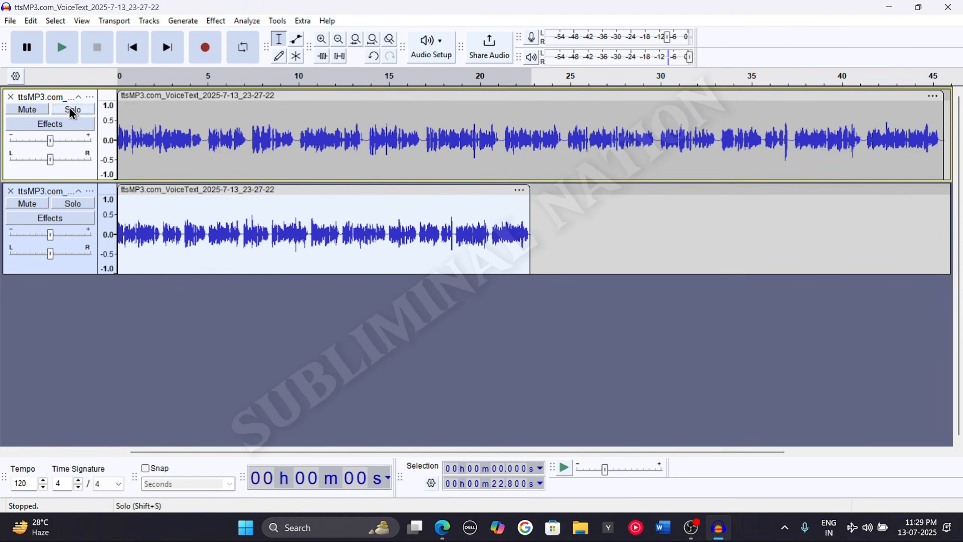
Preview the sped-up track on its own using solo, then stop playback and unsolo it
click(82, 206)
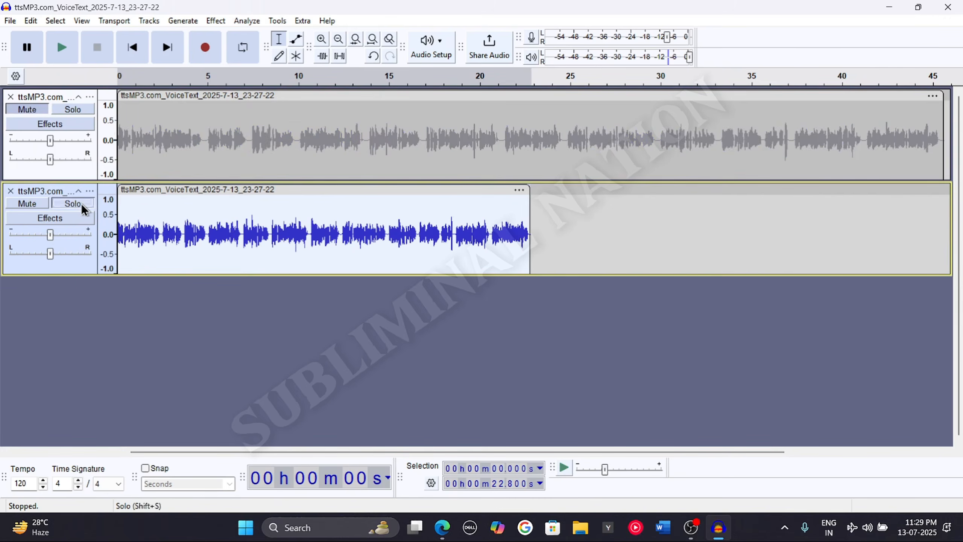
click(68, 46)
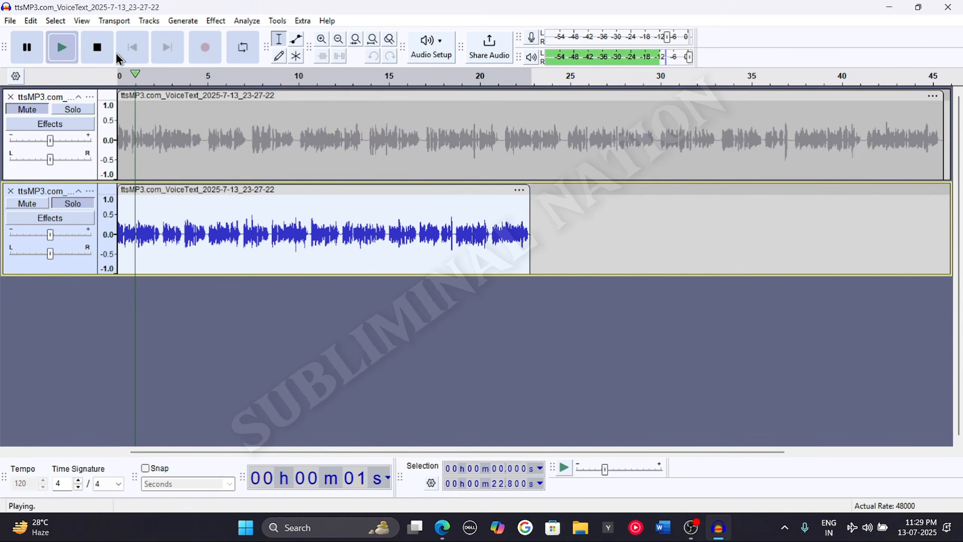
click(107, 59)
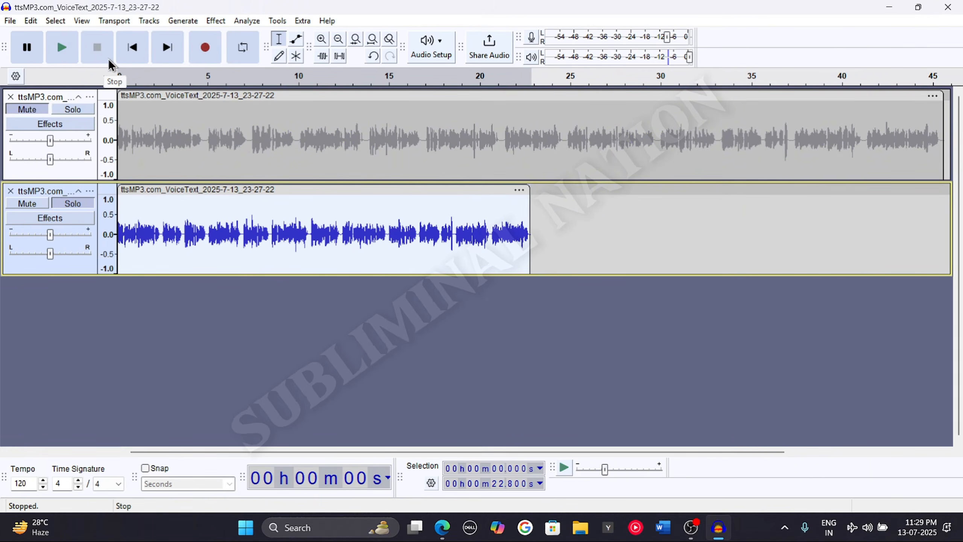
click(73, 202)
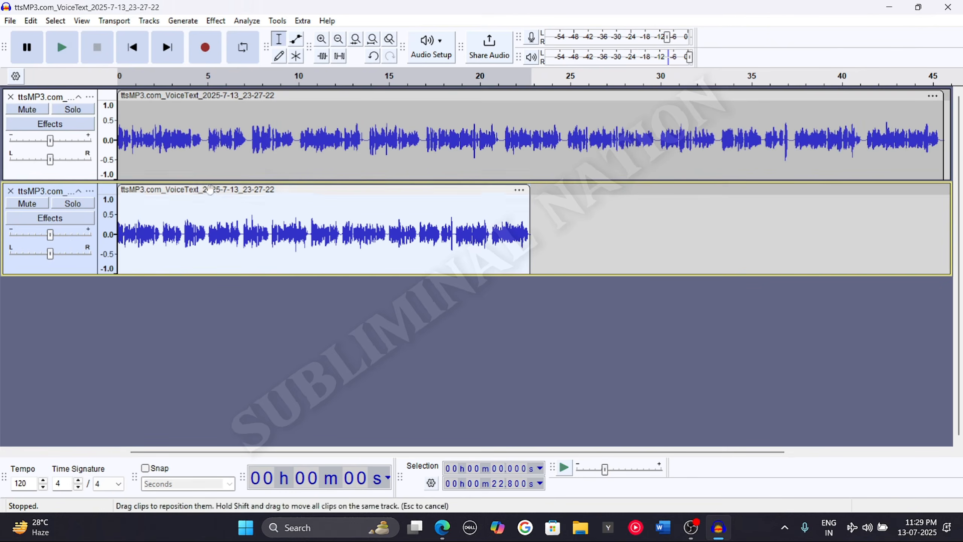
Paste another copy of the sped-up audio right after the end of the fast track's clip
scroll(237, 199, down, 1)
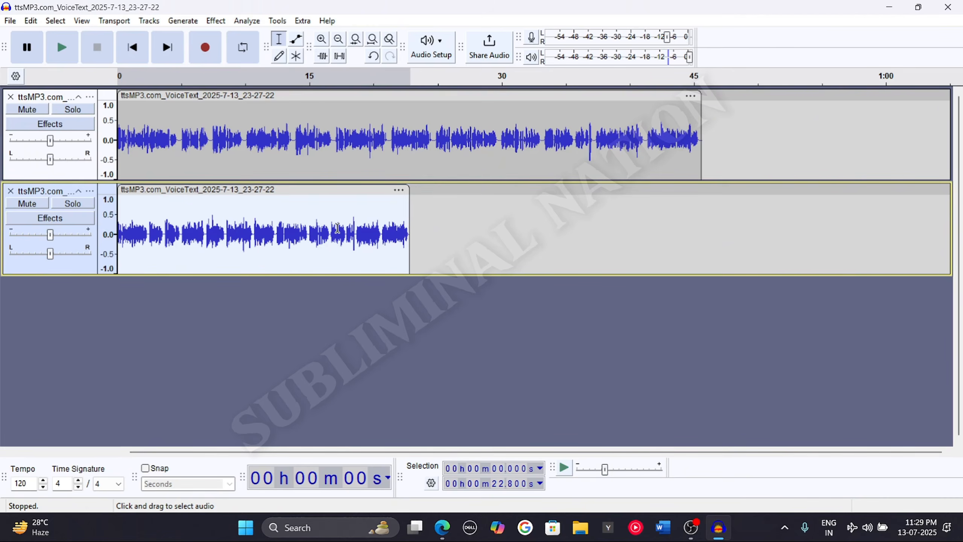
key(Right)
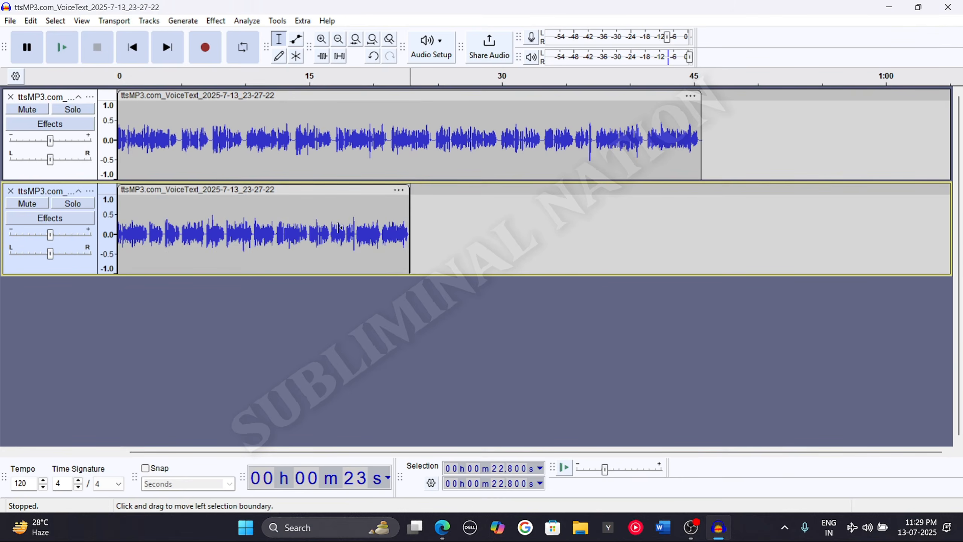
key(ctrl+v)
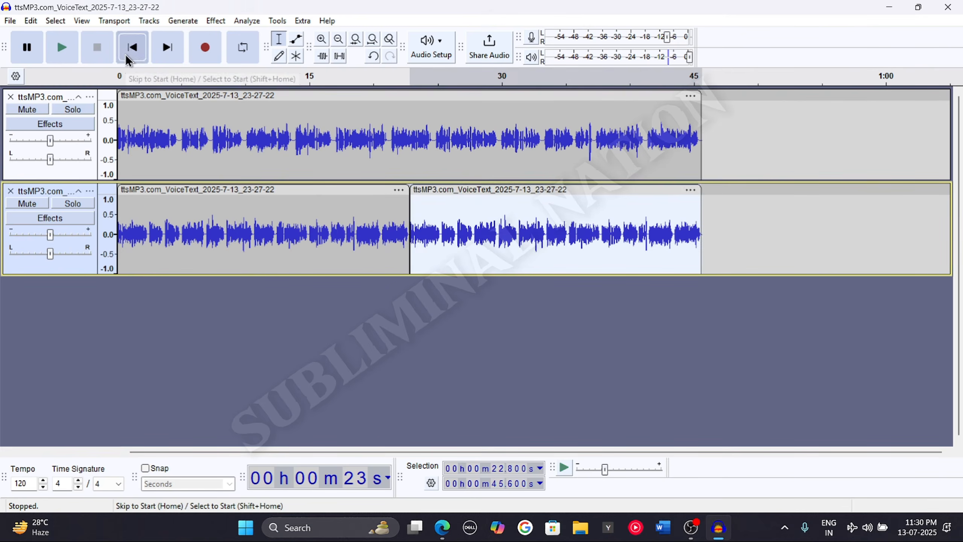
Select all audio in both tracks and mix and render them into a single track
click(132, 47)
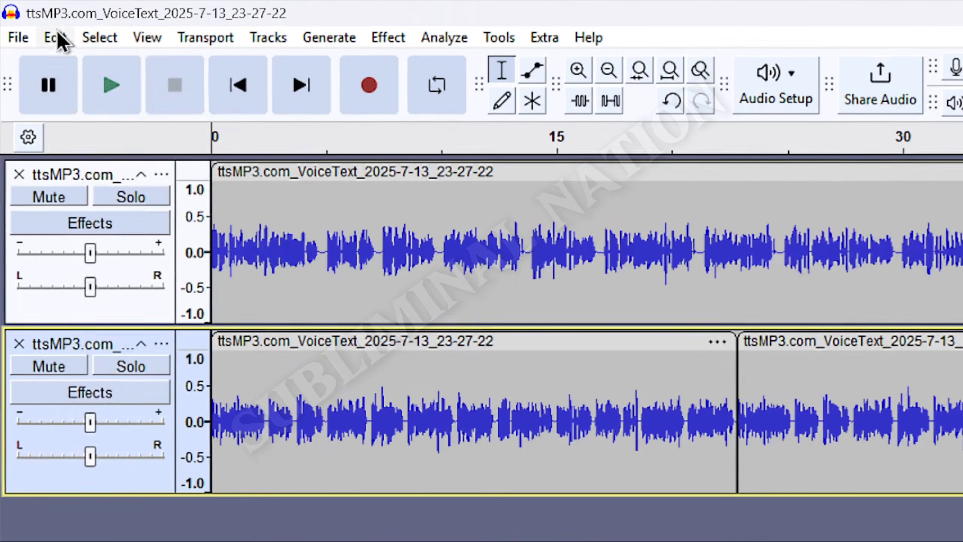
click(56, 39)
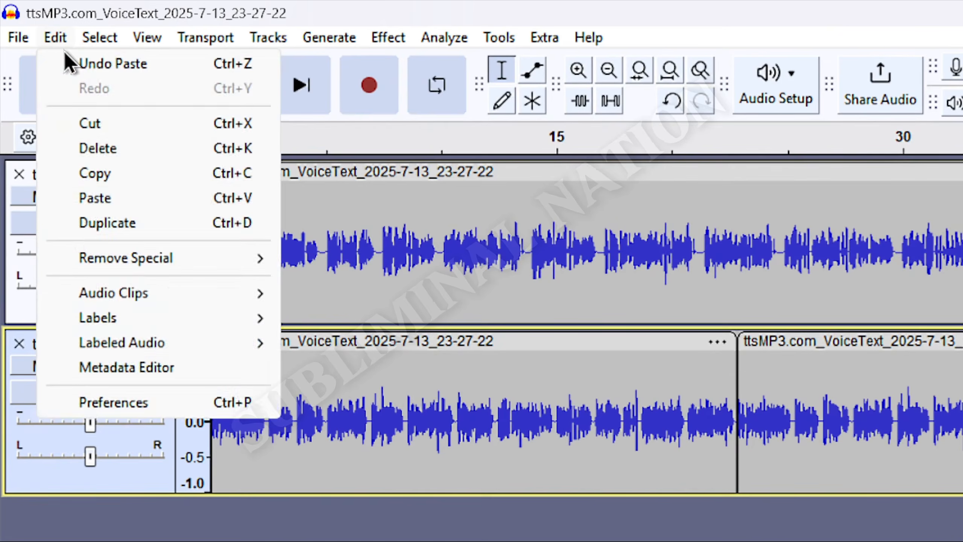
mouse_move(121, 42)
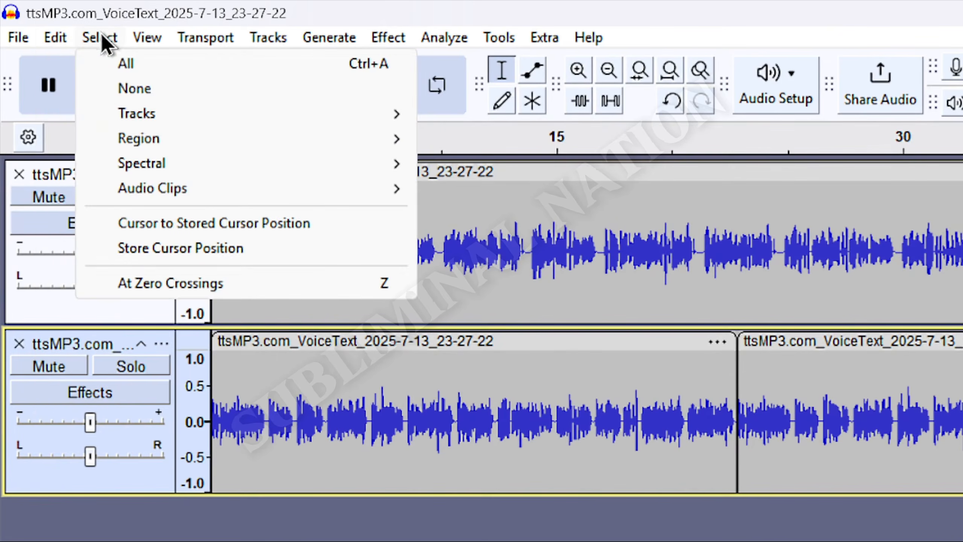
click(164, 67)
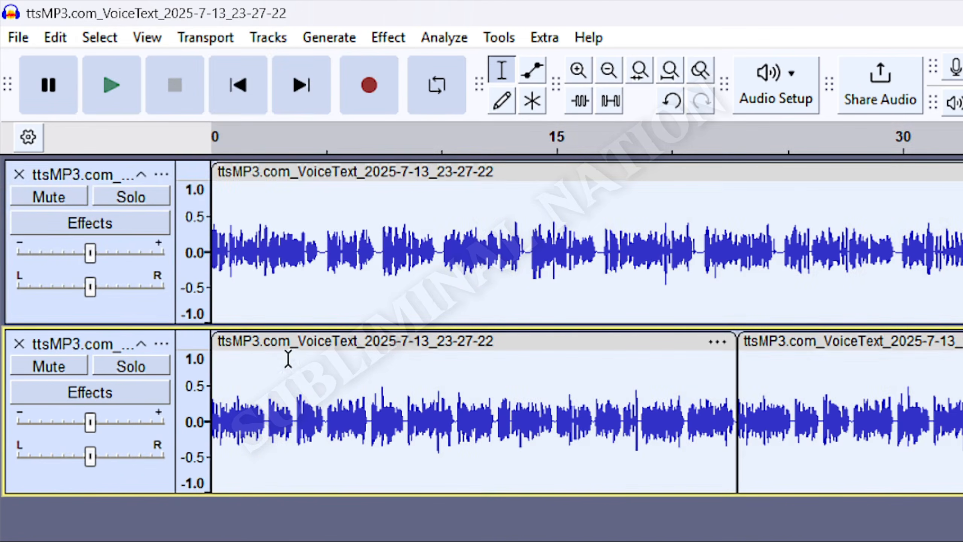
click(284, 43)
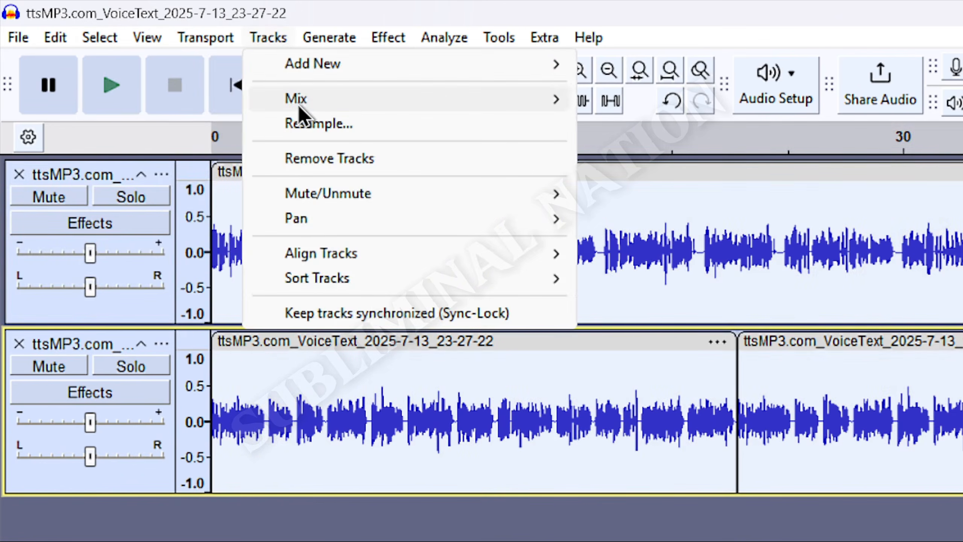
mouse_move(298, 105)
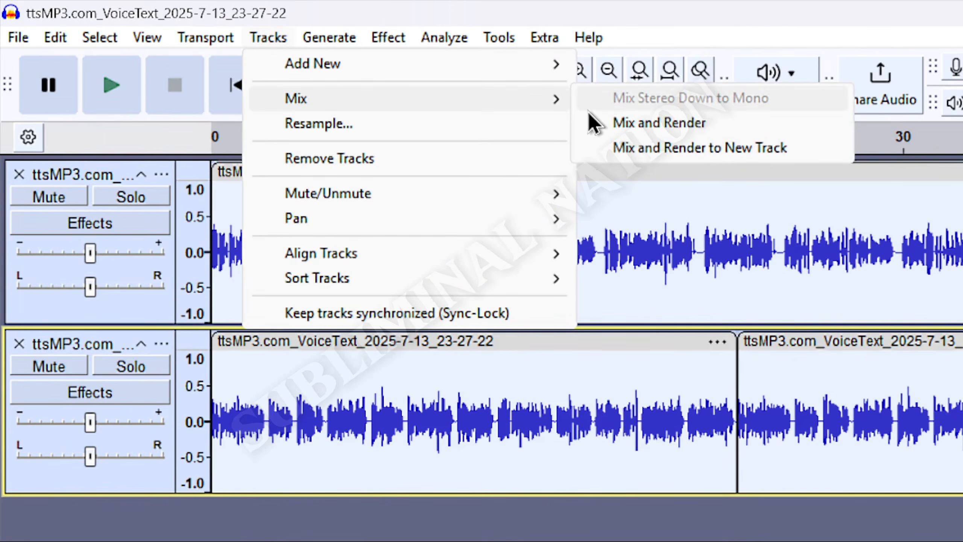
click(623, 120)
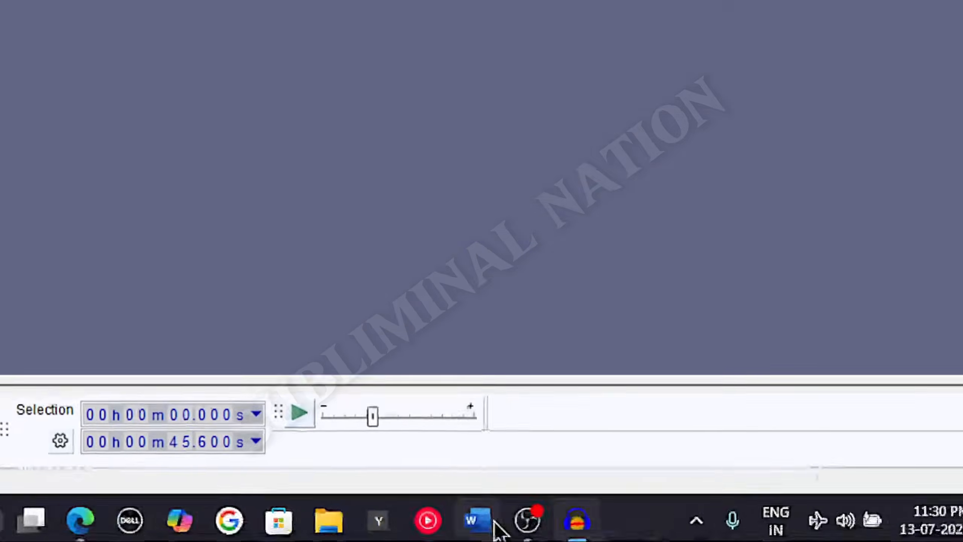
click(493, 524)
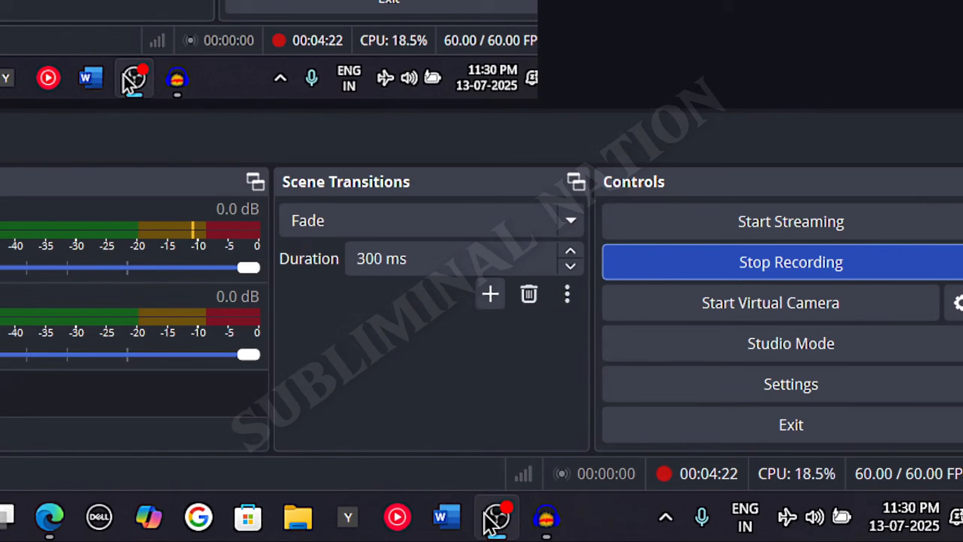
click(486, 513)
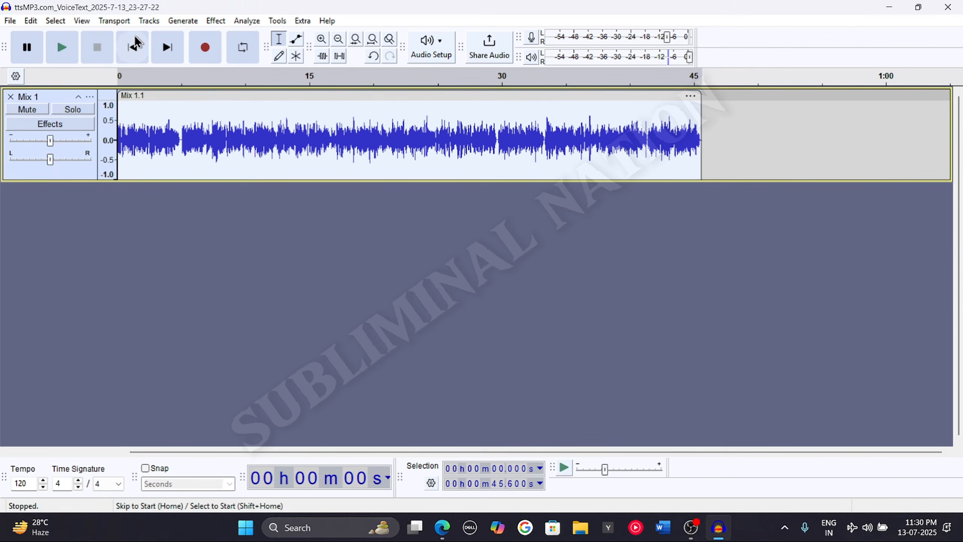
click(140, 56)
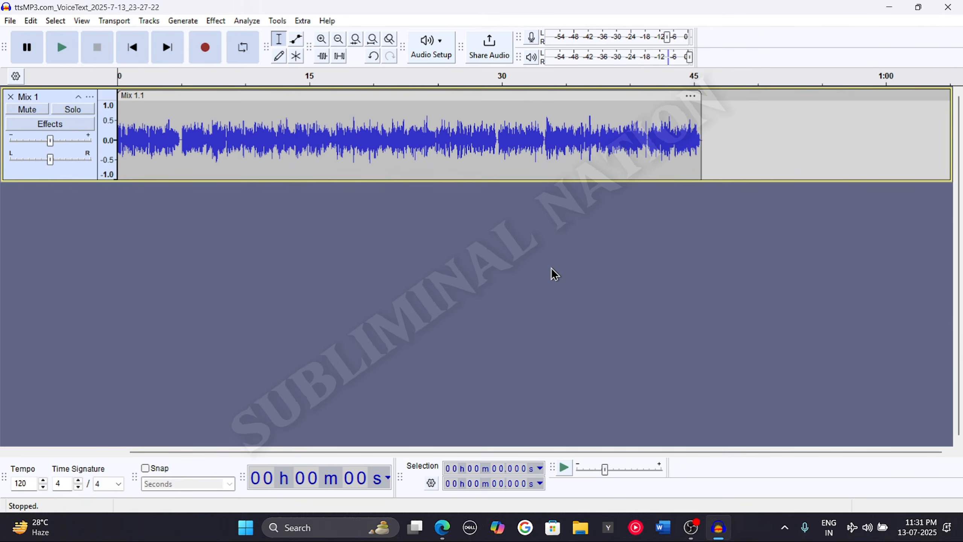
Import the Brown Noise file from the Subliminal tutorial folder into the project as a new track
click(962, 537)
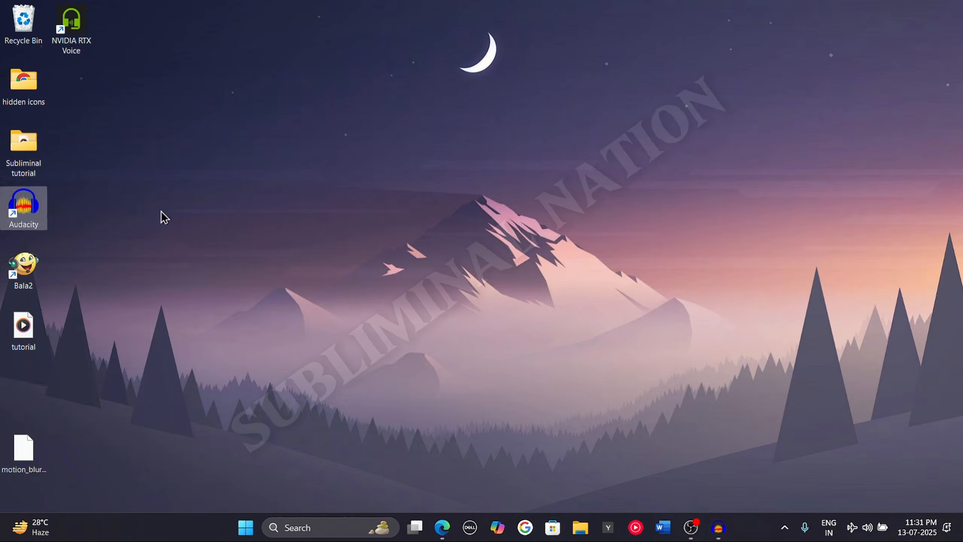
double_click(37, 151)
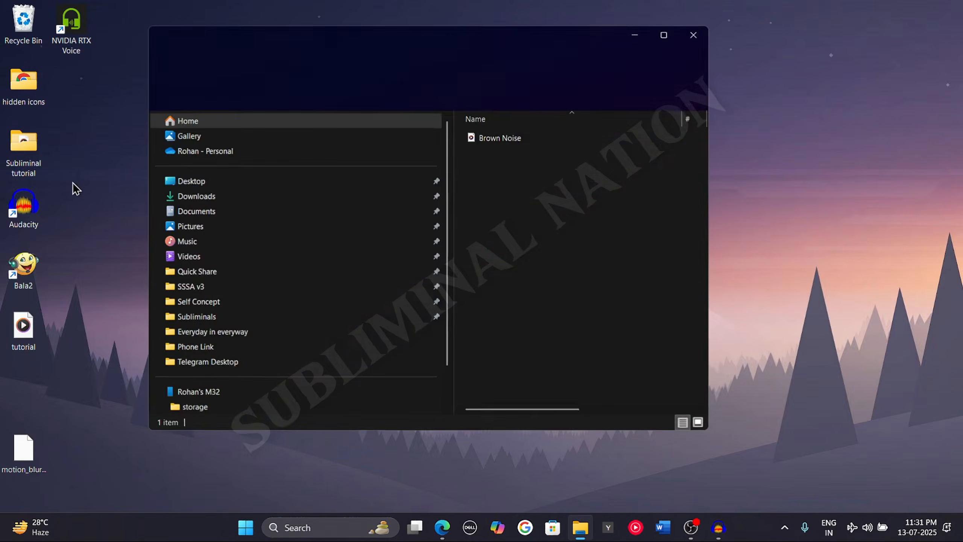
click(548, 139)
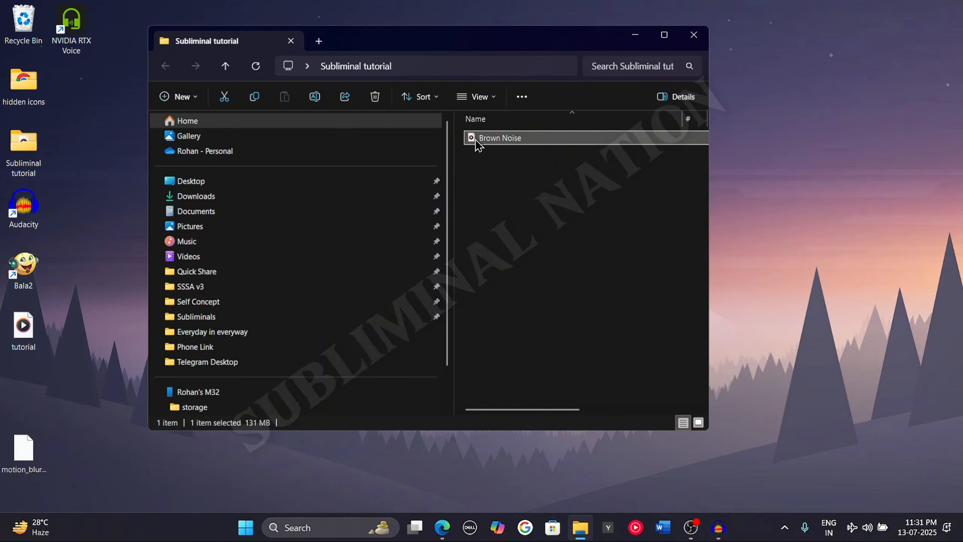
drag(476, 144, 420, 226)
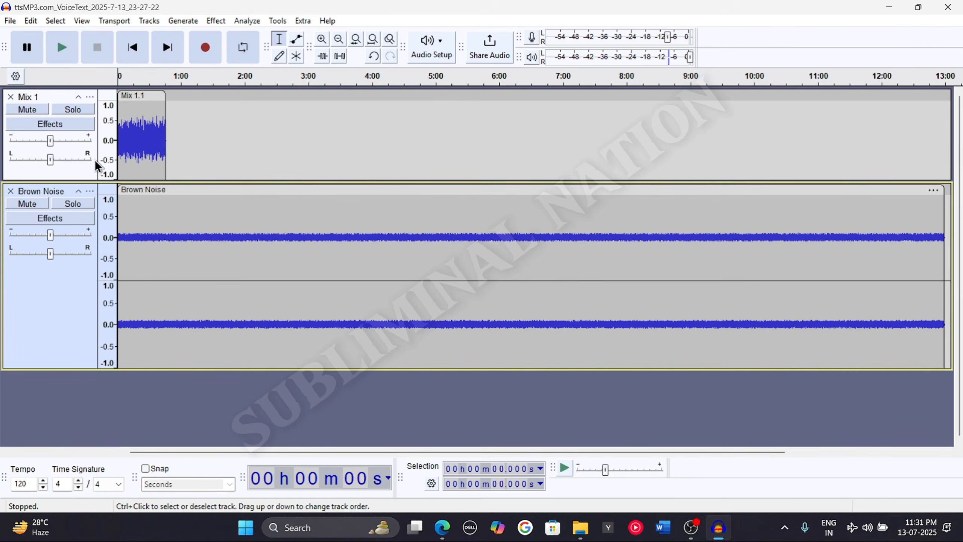
Paste a copy of the mixed clip directly after the end of the Mix 1 track's clip
click(83, 168)
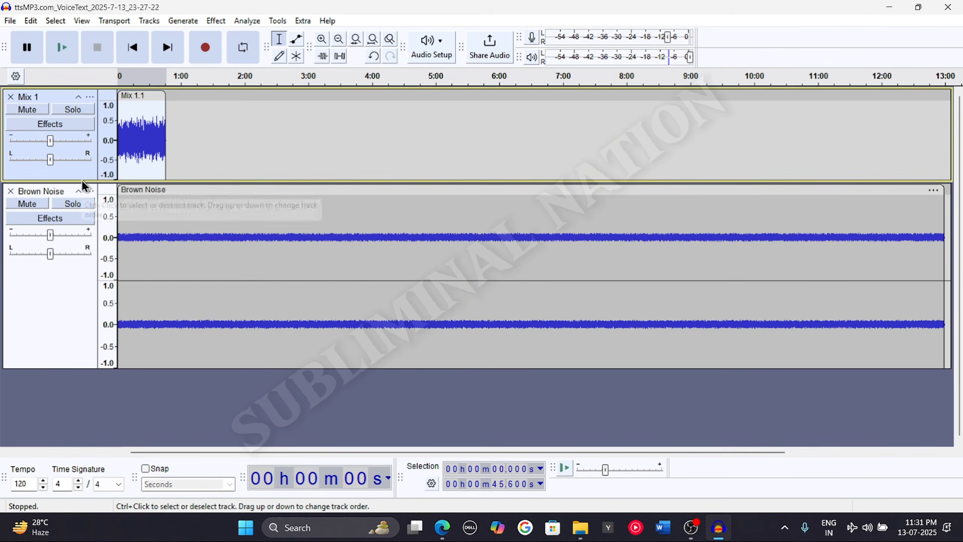
key(Right)
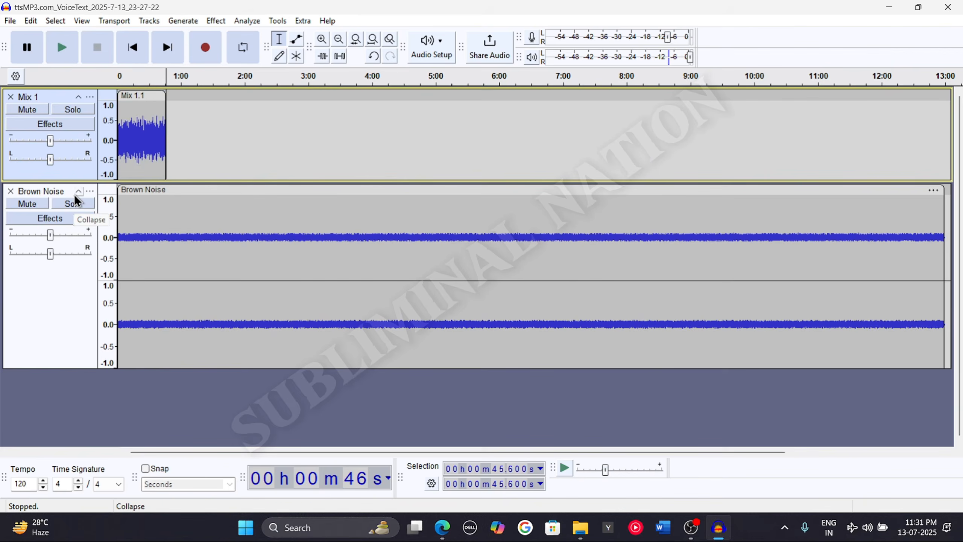
key(ctrl+v)
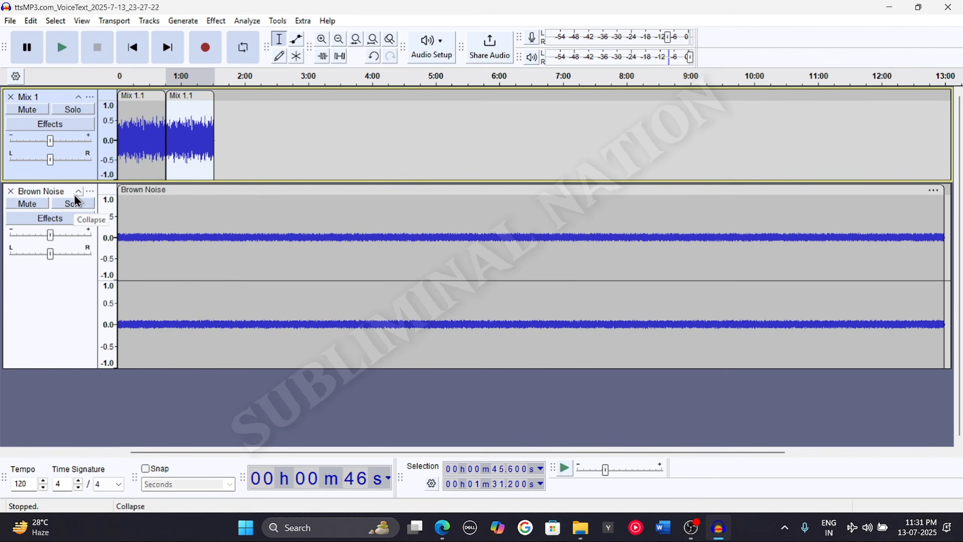
Delete the Brown Noise track beyond 1:31.2 so it ends with the mix
click(223, 146)
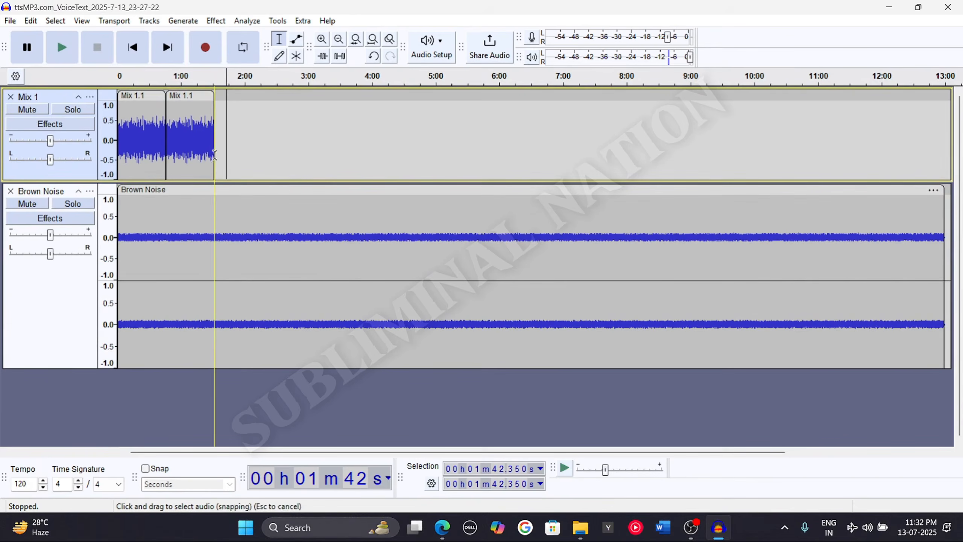
drag(213, 154, 237, 357)
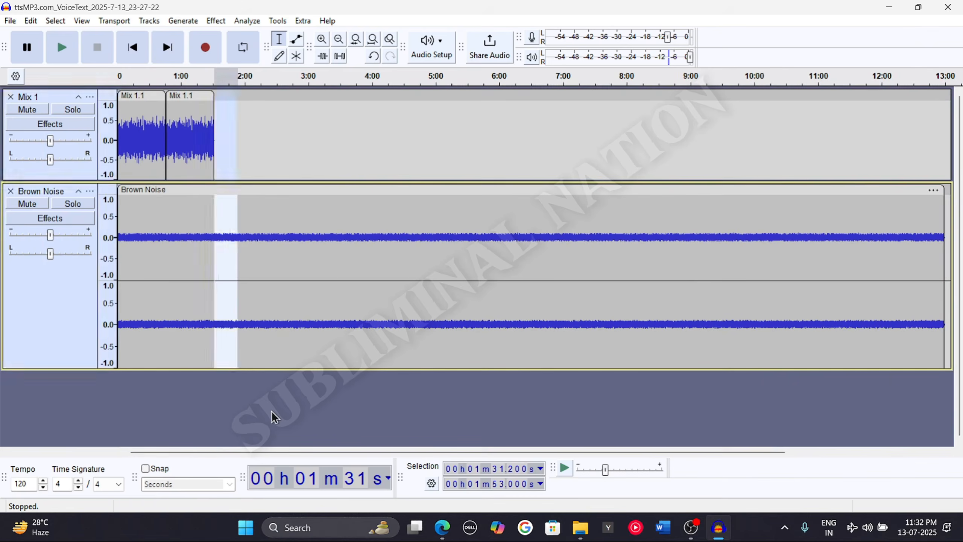
click(217, 143)
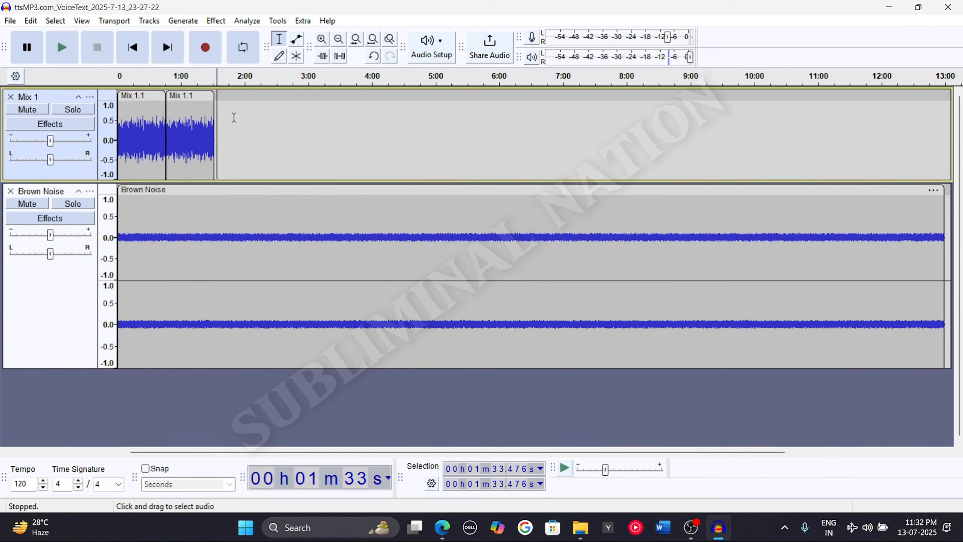
click(276, 118)
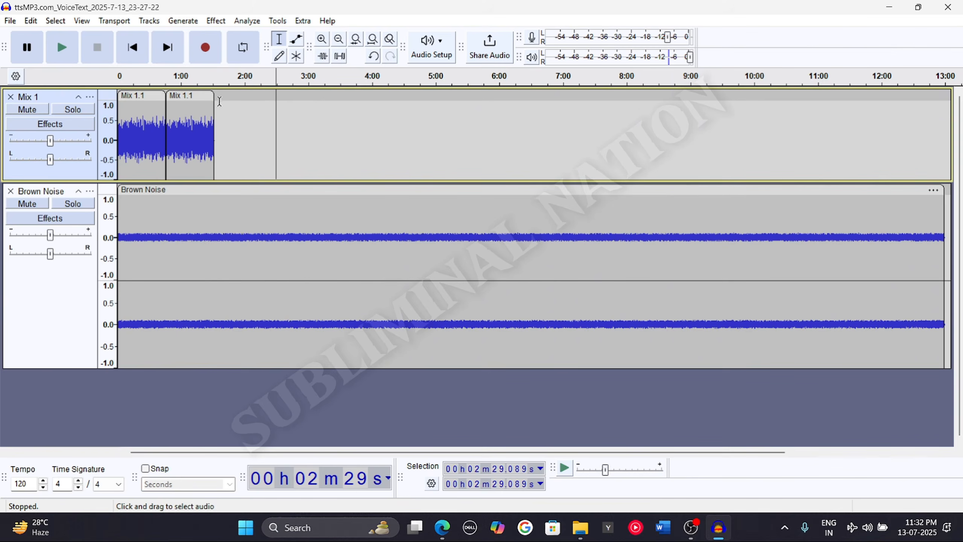
click(214, 198)
drag(214, 198, 895, 191)
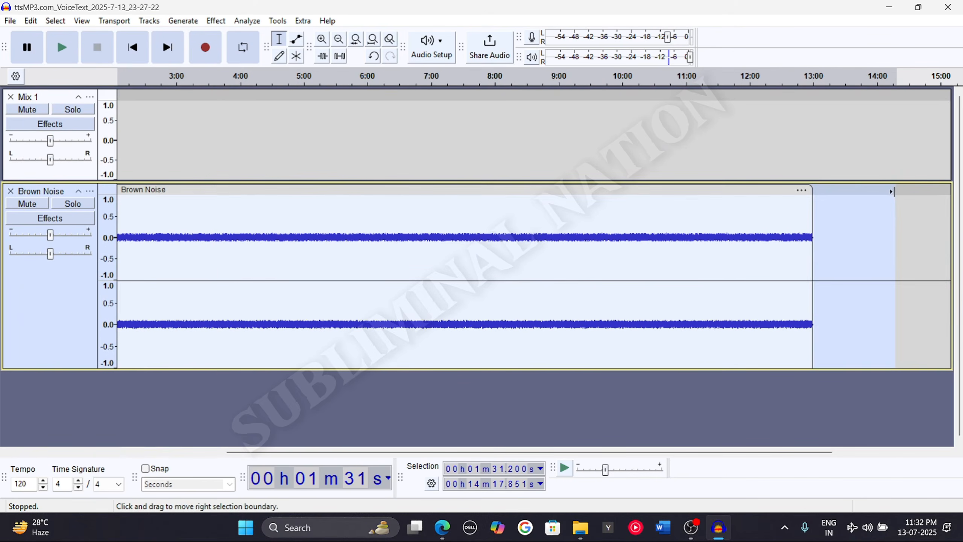
key(Delete)
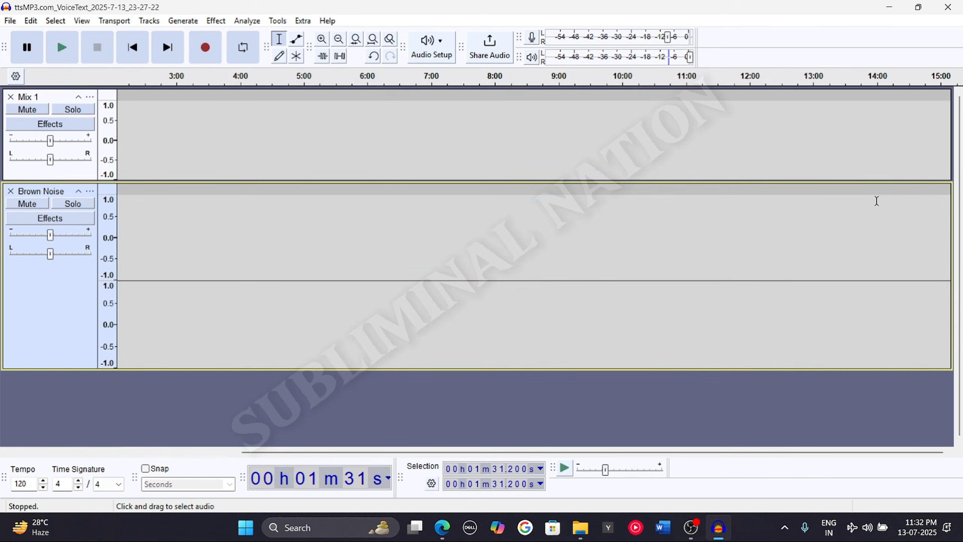
Zoom to fit the project and preview both tracks from the start, then stop playback
key(ctrl+shift+f)
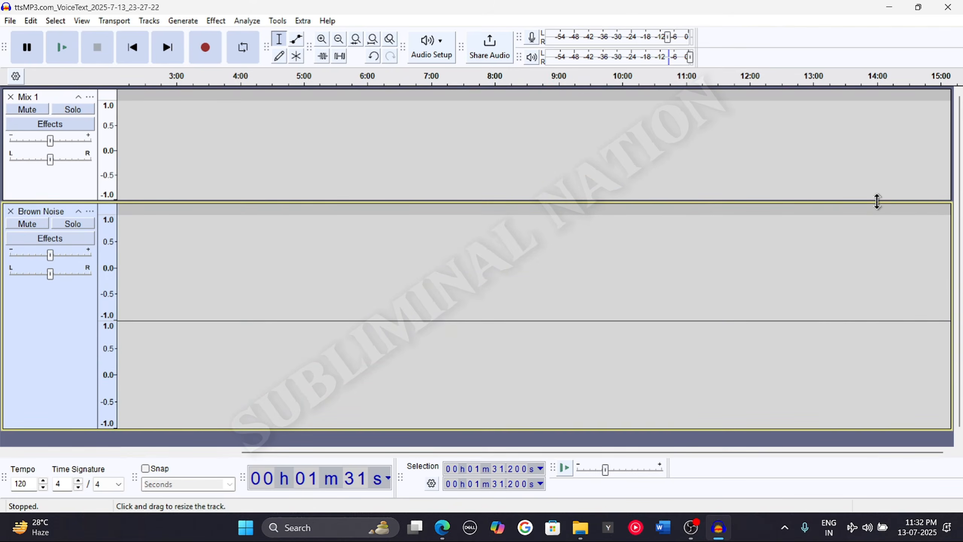
key(ctrl+f)
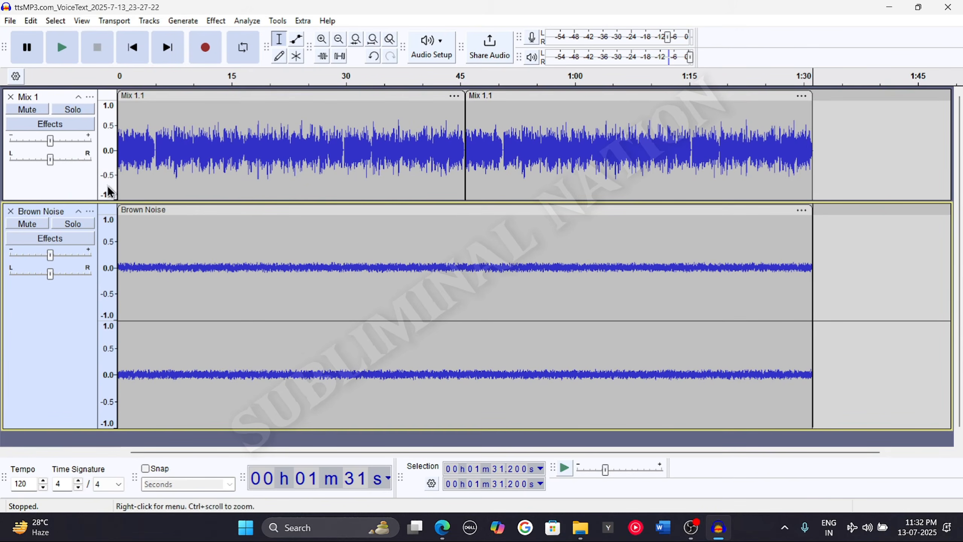
click(136, 55)
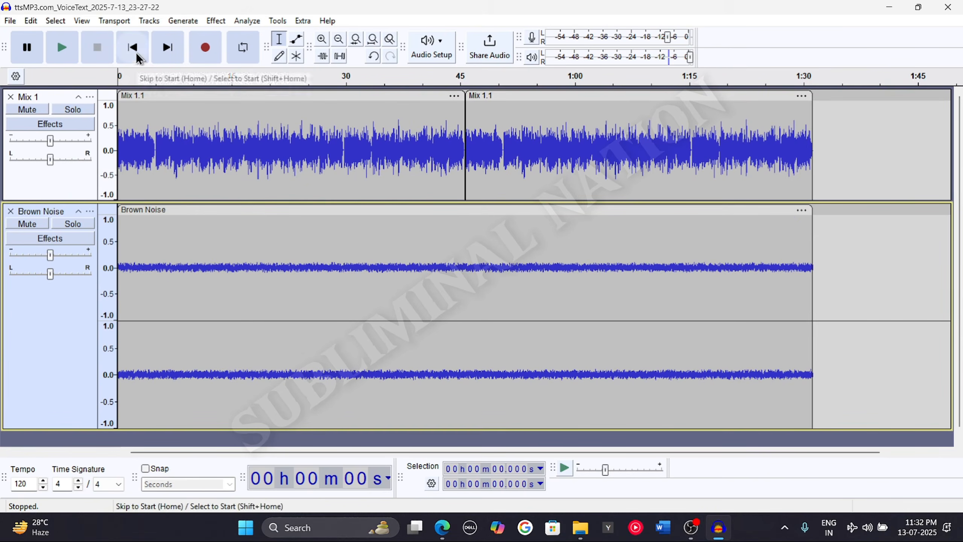
click(58, 49)
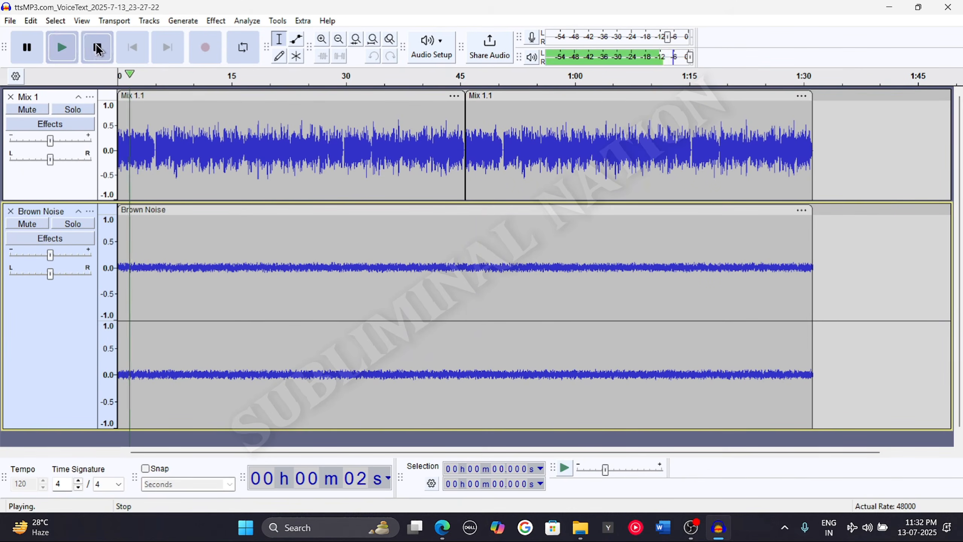
click(96, 43)
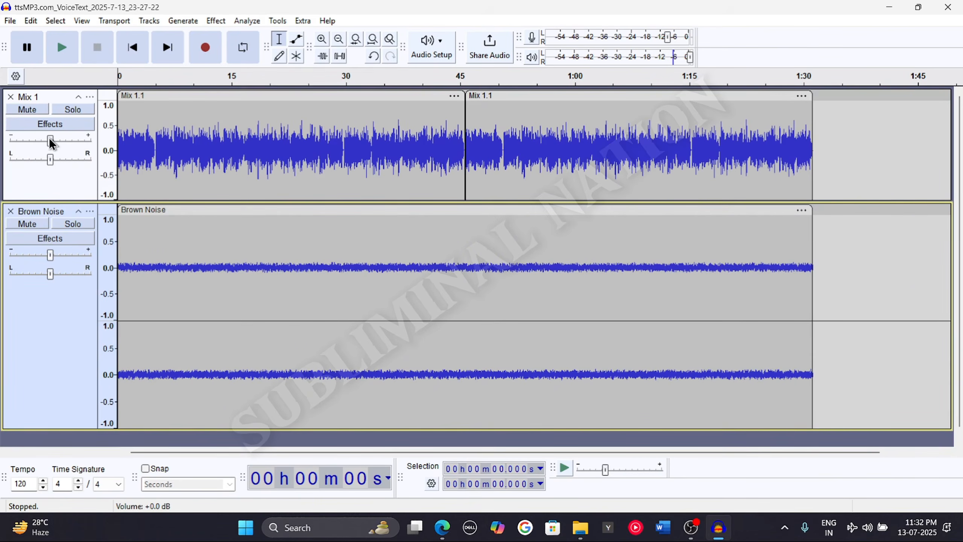
Lower the Mix 1 track's volume slider to its minimum
mouse_move(49, 139)
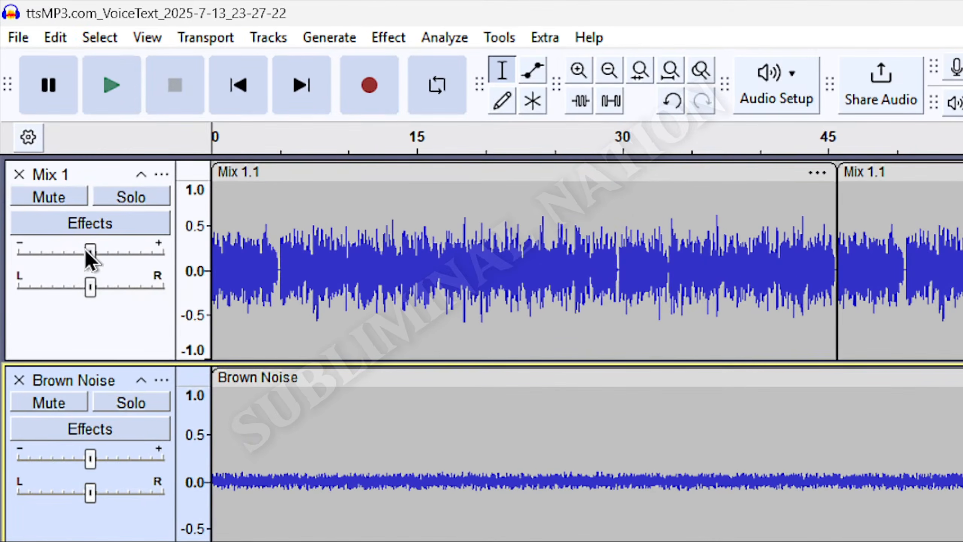
mouse_move(93, 250)
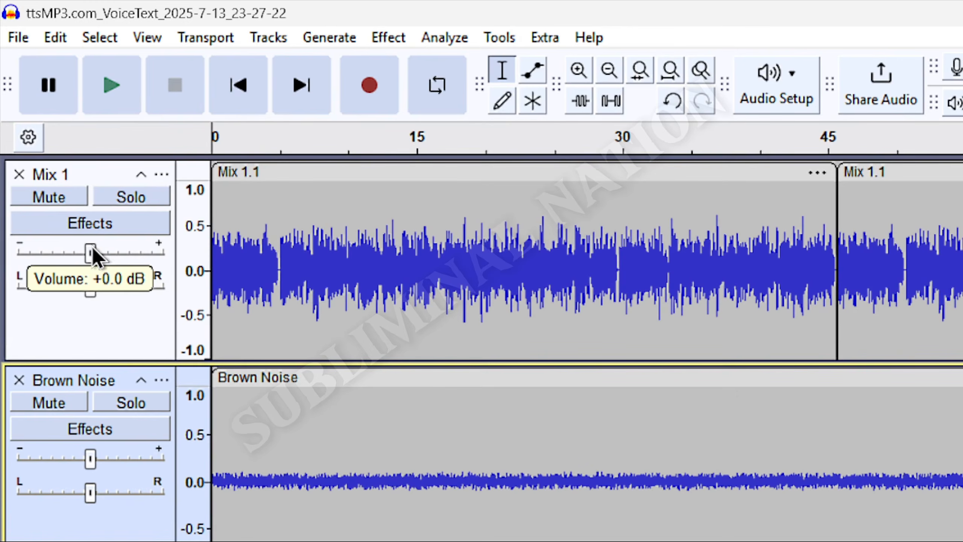
drag(93, 250, 11, 254)
click(11, 255)
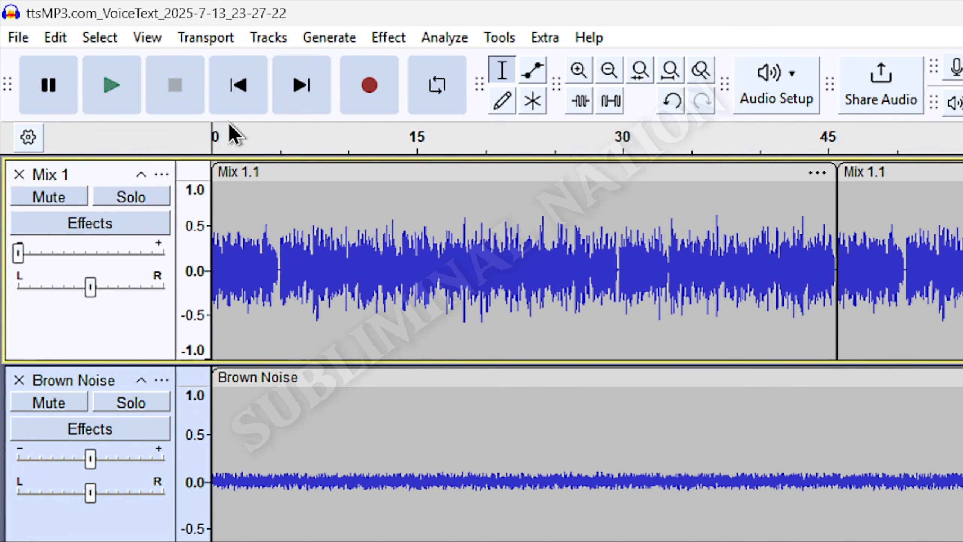
Preview the layered audio from the start, then stop and return to the beginning
click(233, 85)
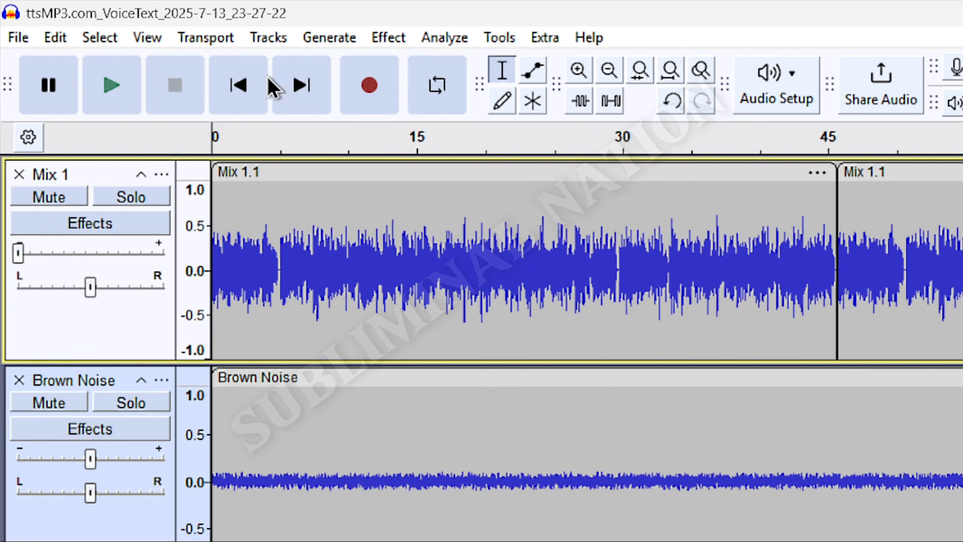
click(97, 105)
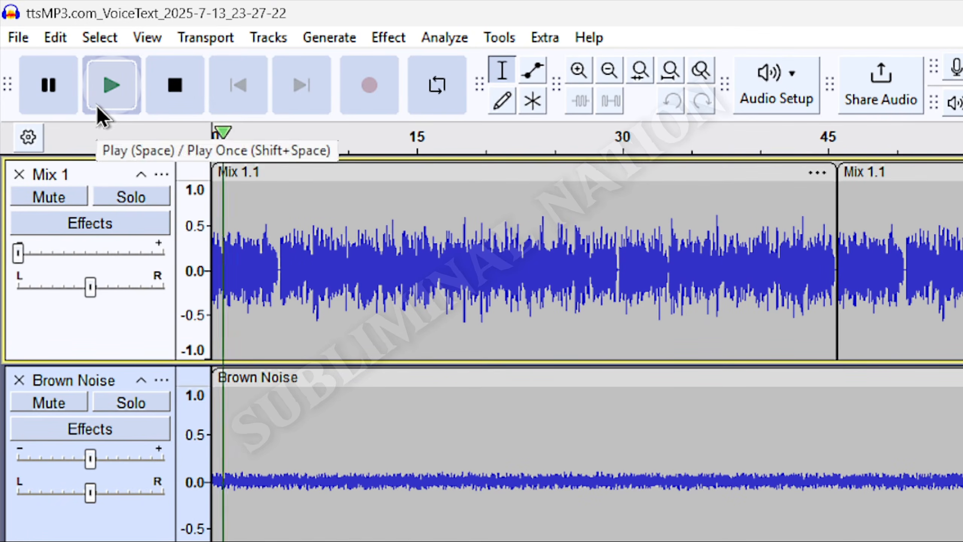
click(176, 87)
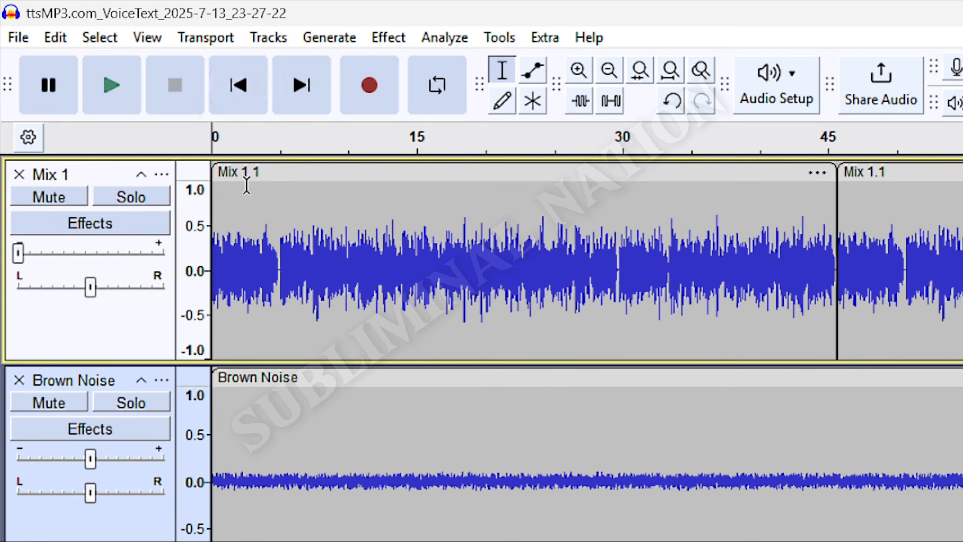
click(251, 96)
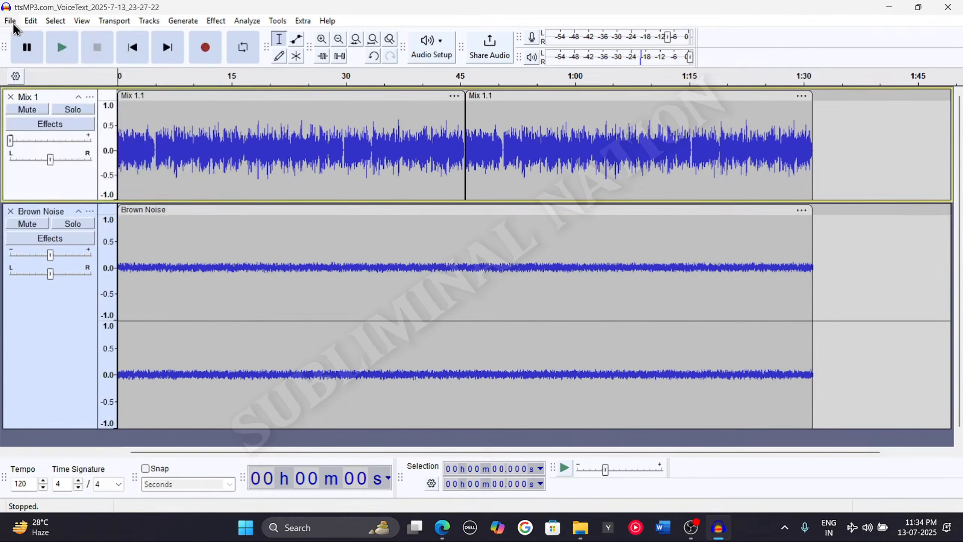
Open the Export Audio dialog and check the destination folder path, Subliminal tutorial on the Desktop
click(11, 21)
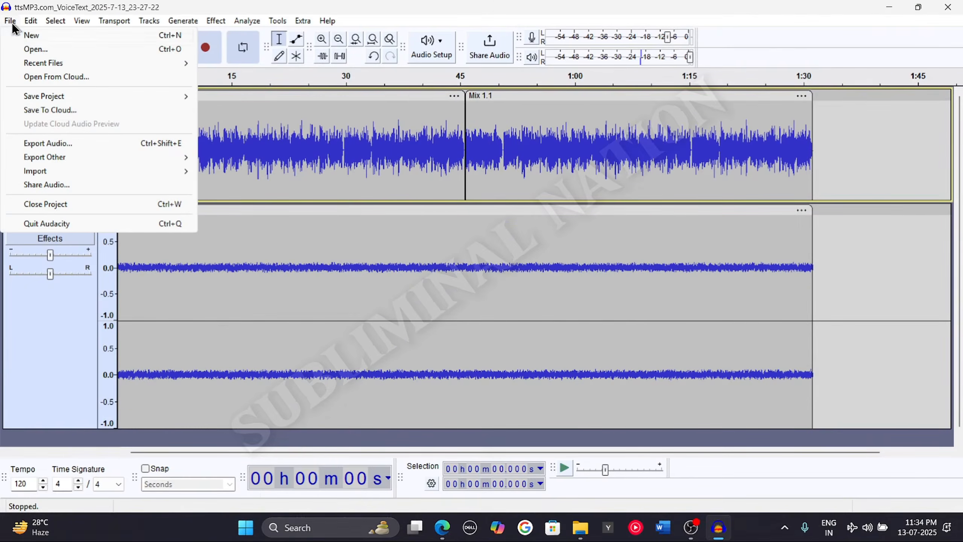
click(50, 144)
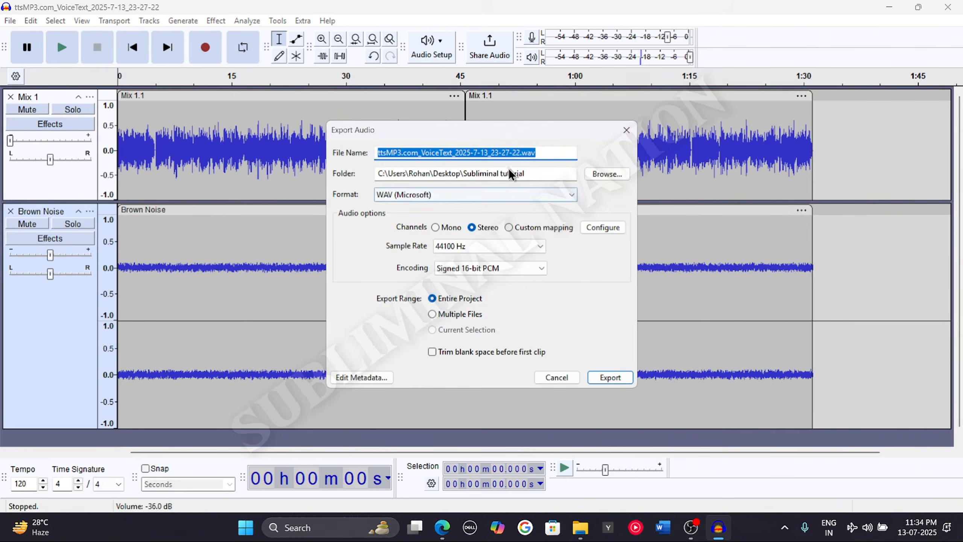
click(531, 173)
drag(531, 173, 471, 171)
click(559, 175)
drag(543, 152, 383, 154)
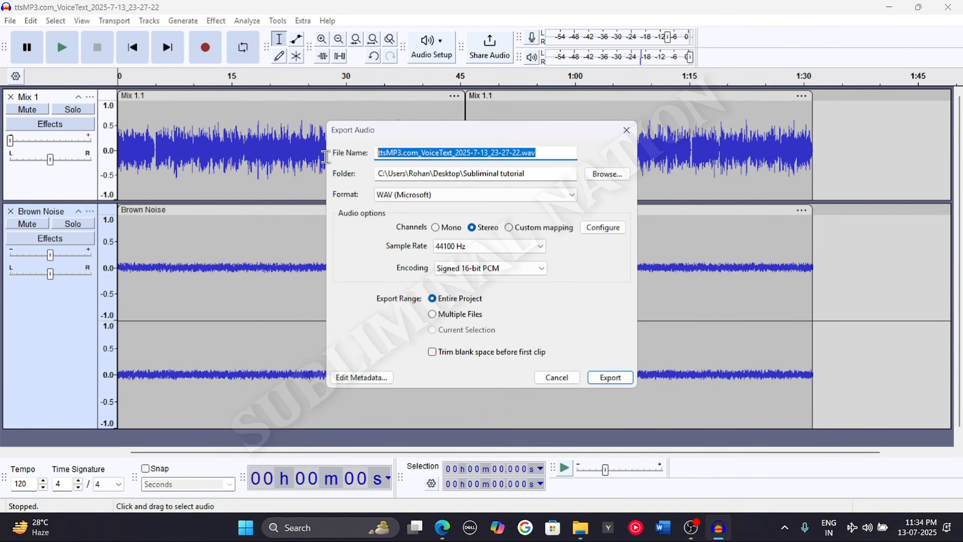
Name the export file "Sharp Jawline Subliminal _brown noise" and export the entire project as WAV
key(BackSpace)
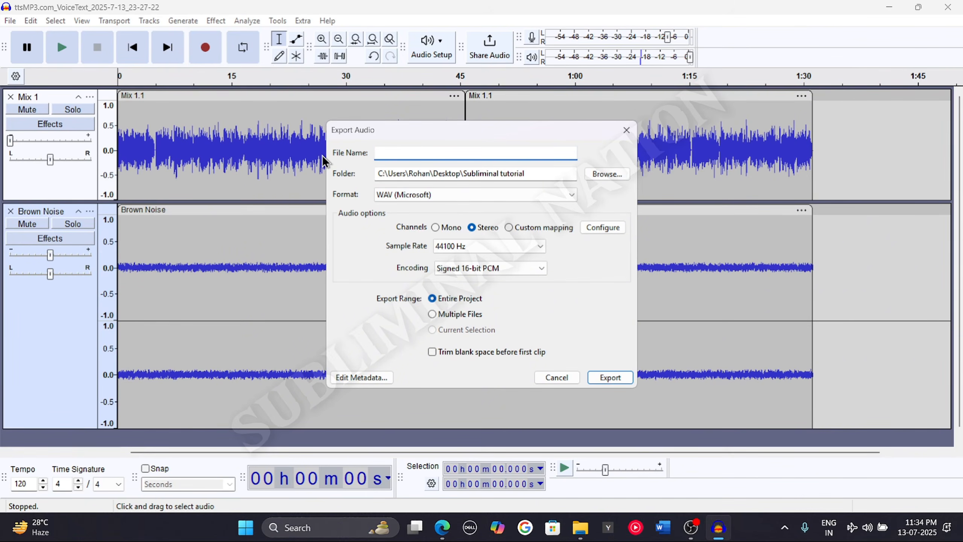
text(Jawline )
text(Sharp)
key(End)
text(Subliminal )
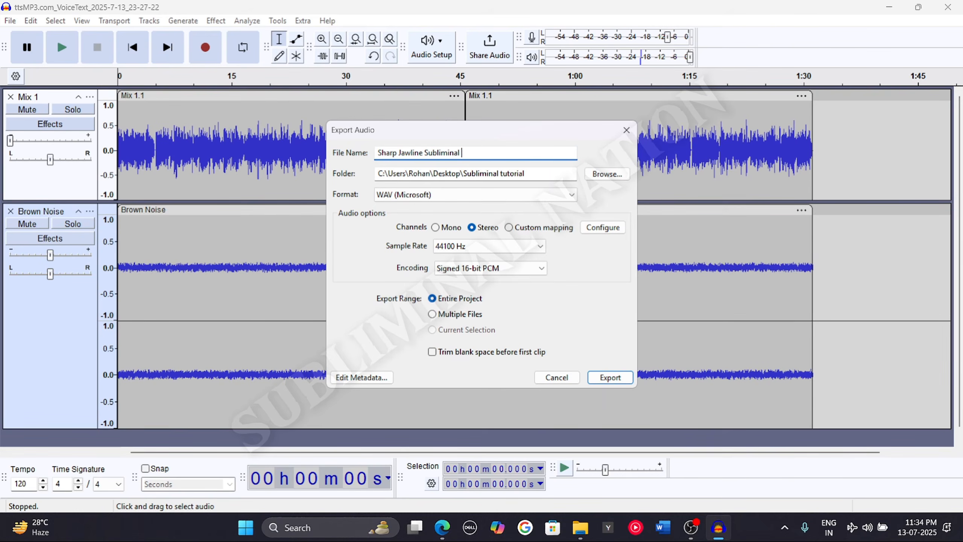
text(brown noise)
key(ctrl+Left)
key(ctrl+Left)
text(_)
click(604, 381)
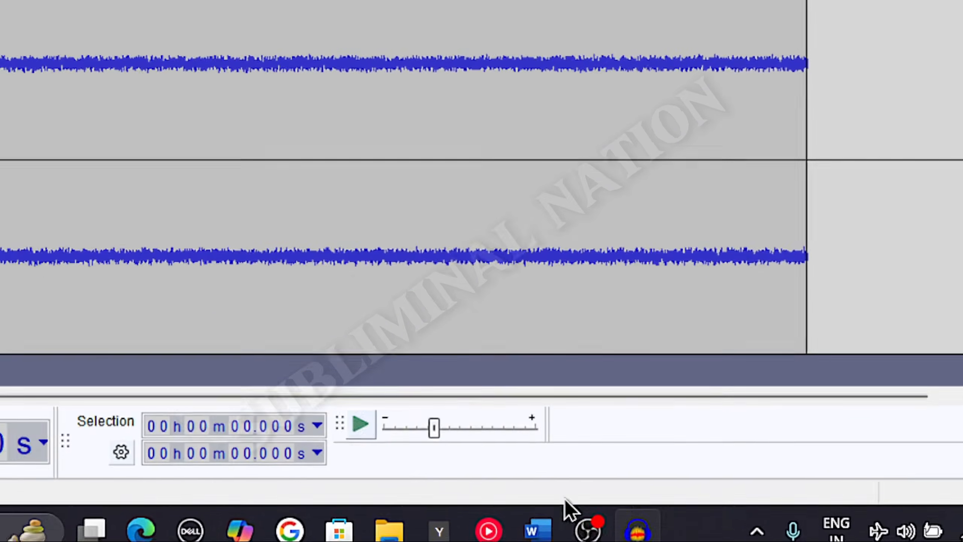
click(643, 535)
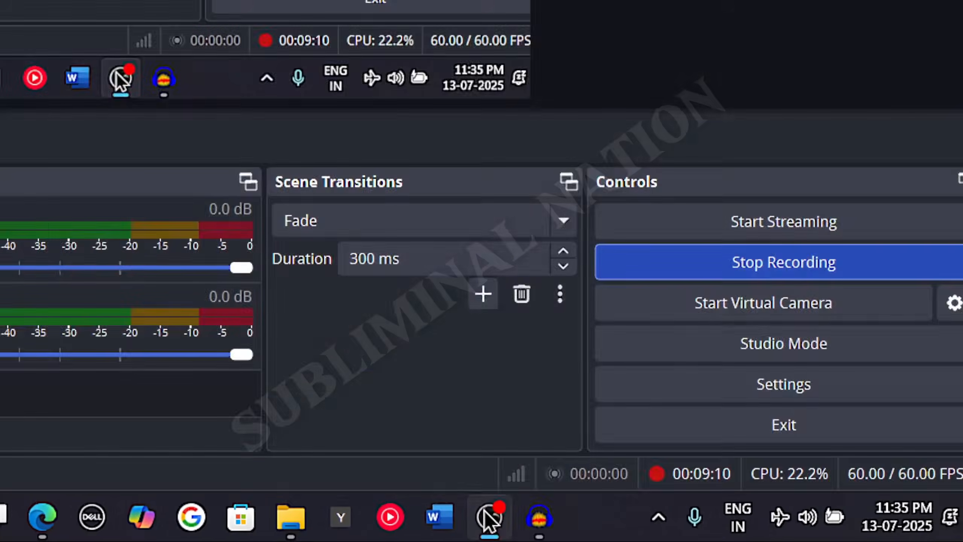
click(643, 535)
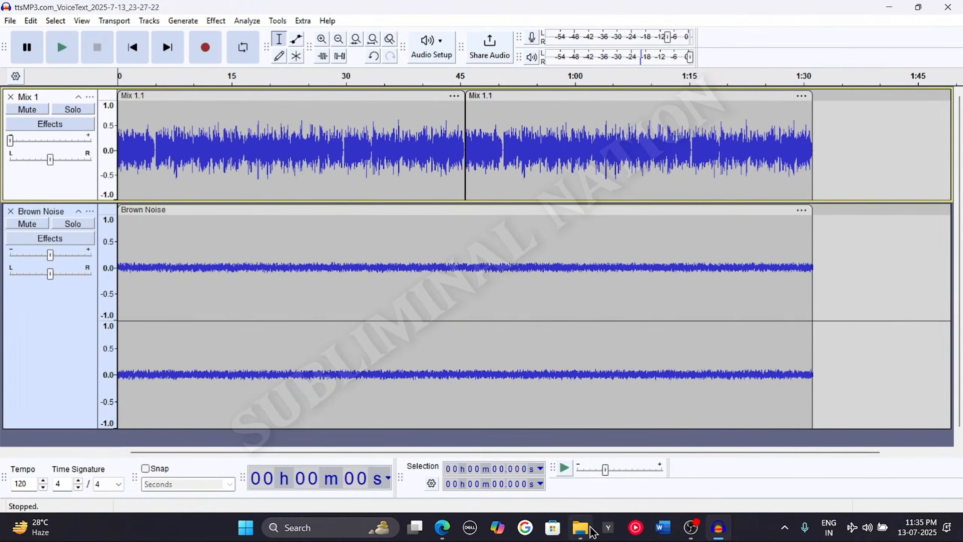
Minimize Audacity and open the Subliminal tutorial folder on the desktop
mouse_move(581, 528)
click(718, 528)
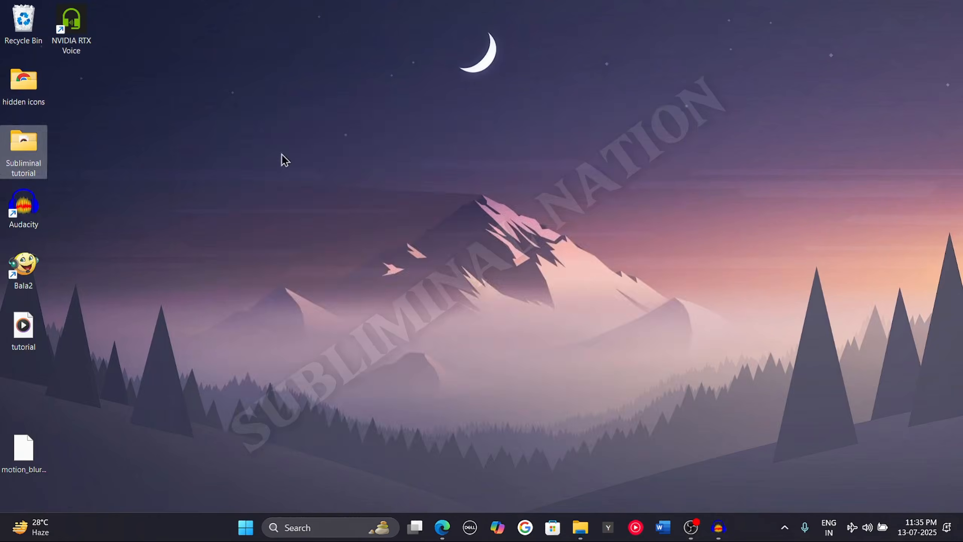
double_click(8, 152)
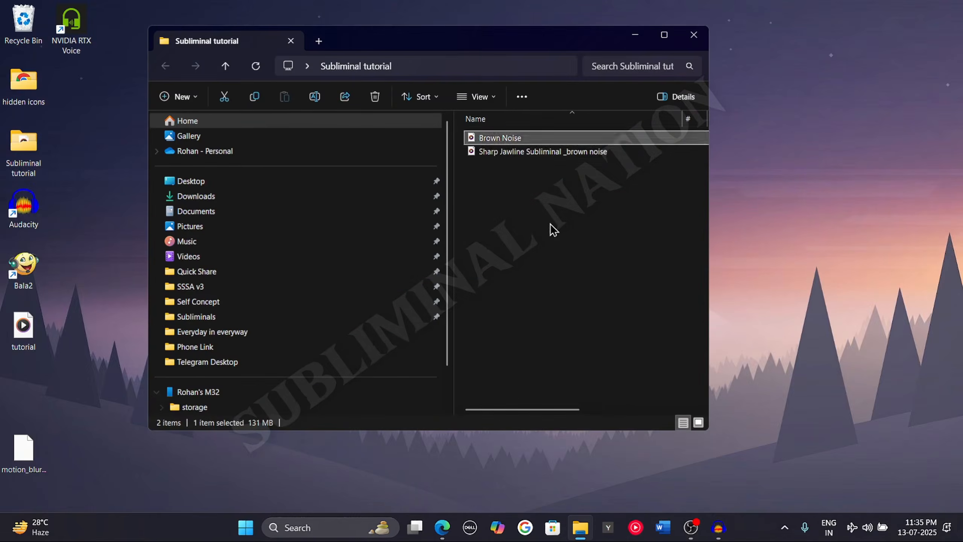
Play the exported Sharp Jawline Subliminal _brown noise file in Media Player, then pause and close the player
click(549, 227)
click(527, 161)
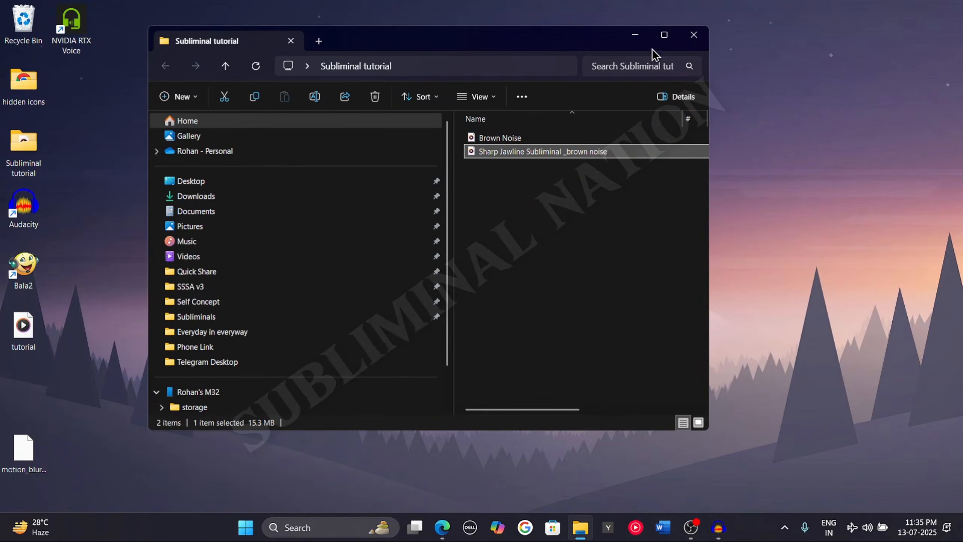
click(666, 36)
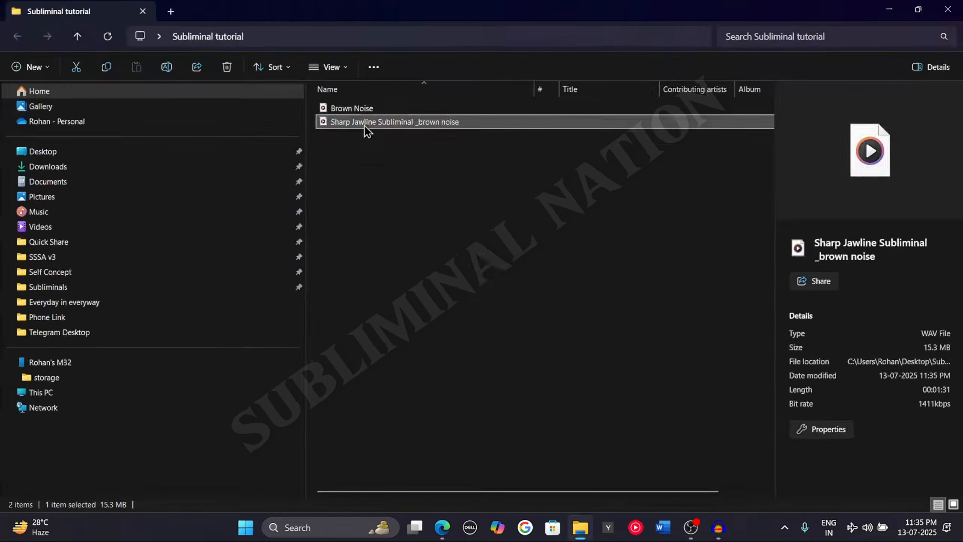
double_click(430, 224)
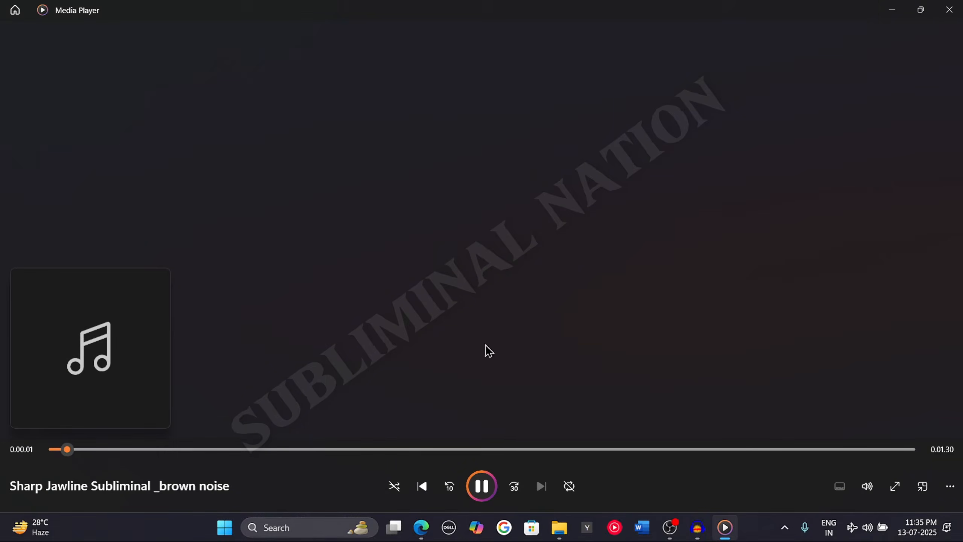
click(481, 486)
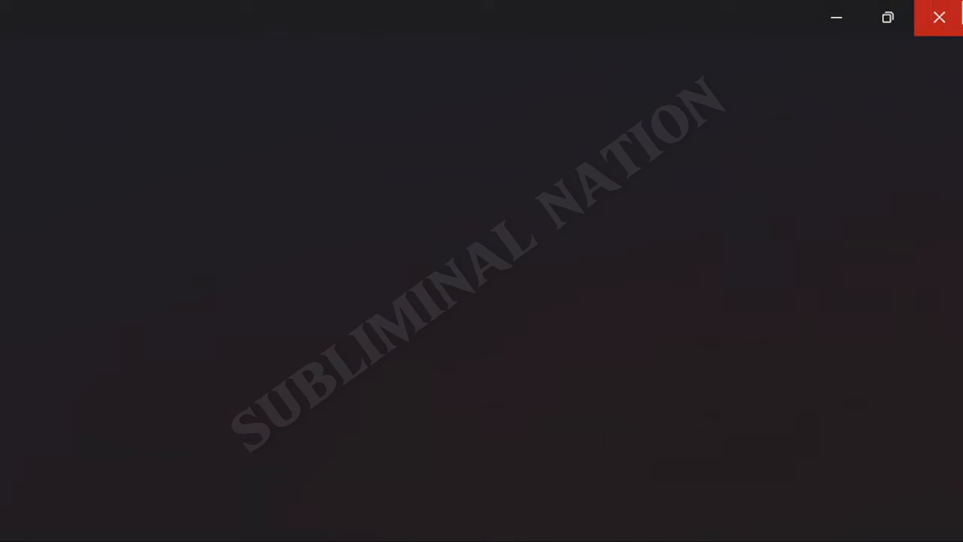
click(940, 17)
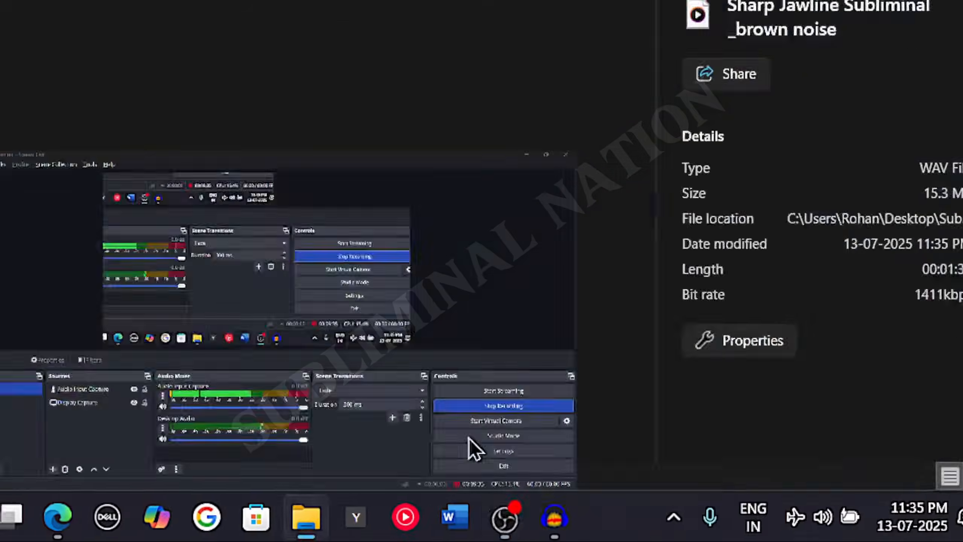
Minimize the folder window and refresh the desktop
click(894, 10)
click(561, 124)
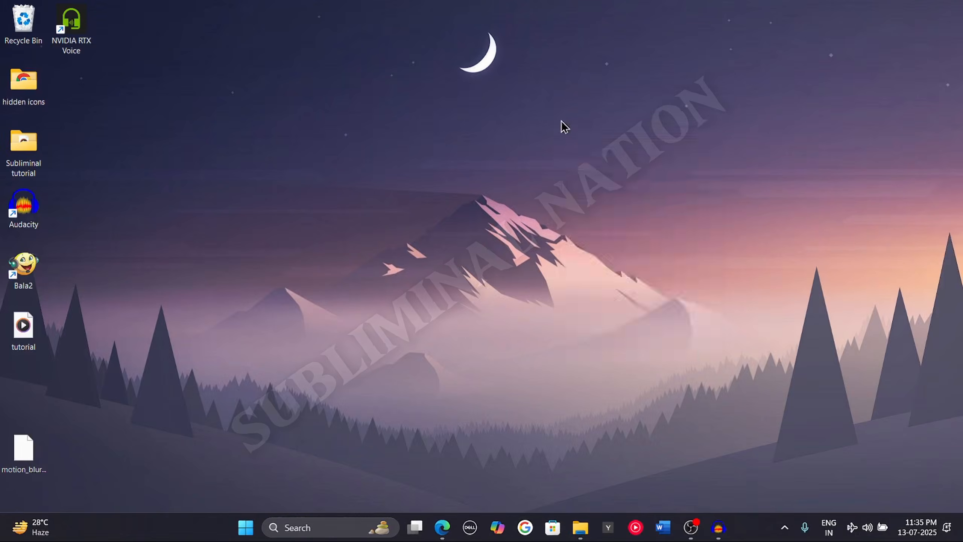
right_click(562, 139)
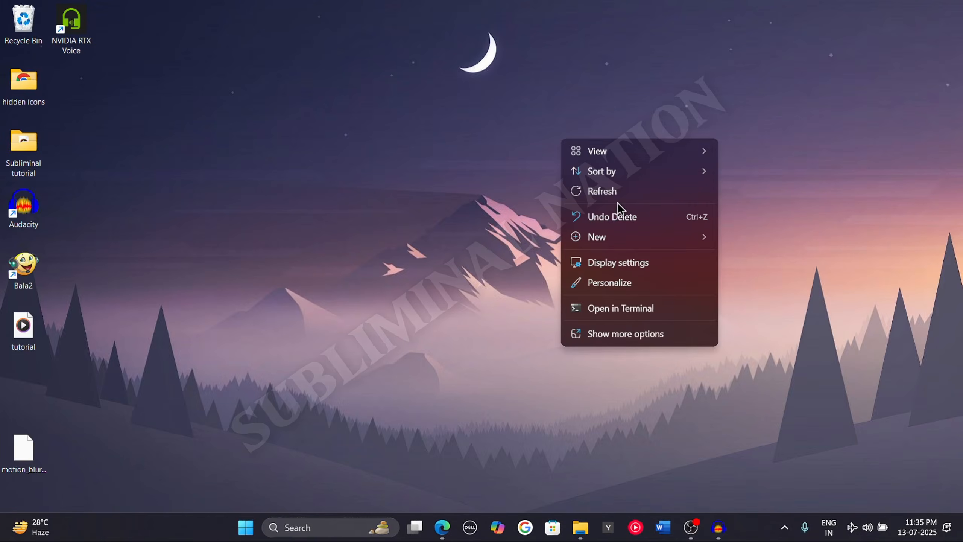
click(607, 192)
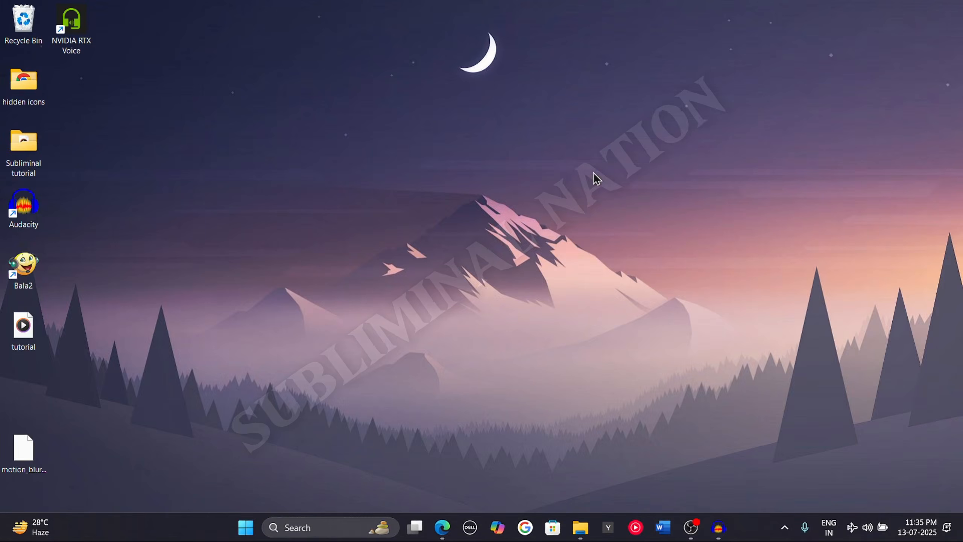